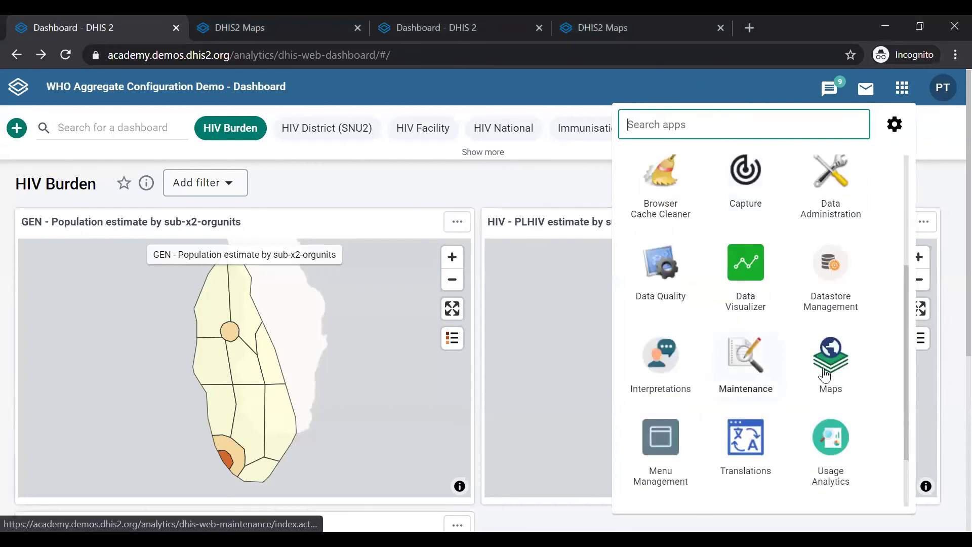
Launch the Maps app from the DHIS2 installed-apps list.
{"action": "left_click", "coordinate": [824, 374]}
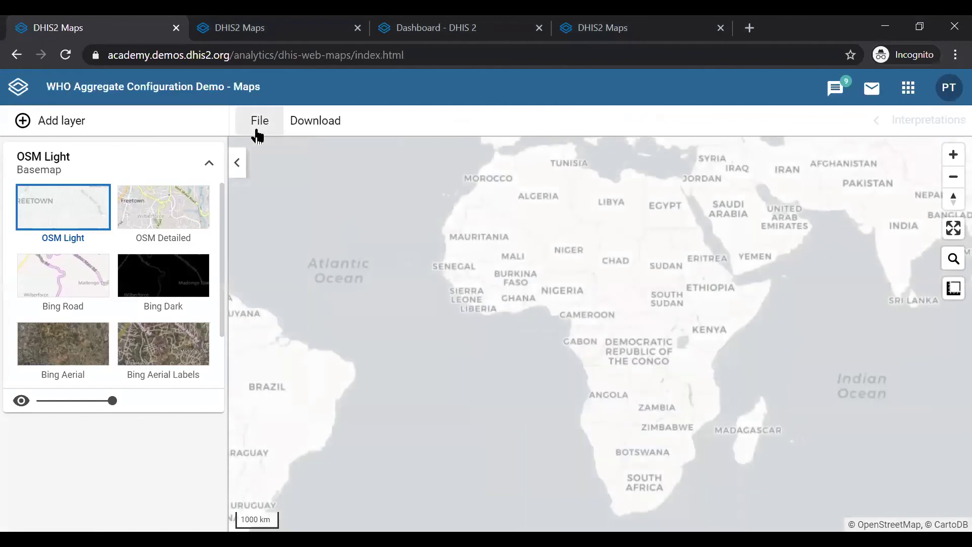
Search saved maps for 'hiv' and open 'HIV - HIV tests performed by facility - last 6 months'.
{"action": "left_click", "coordinate": [256, 126]}
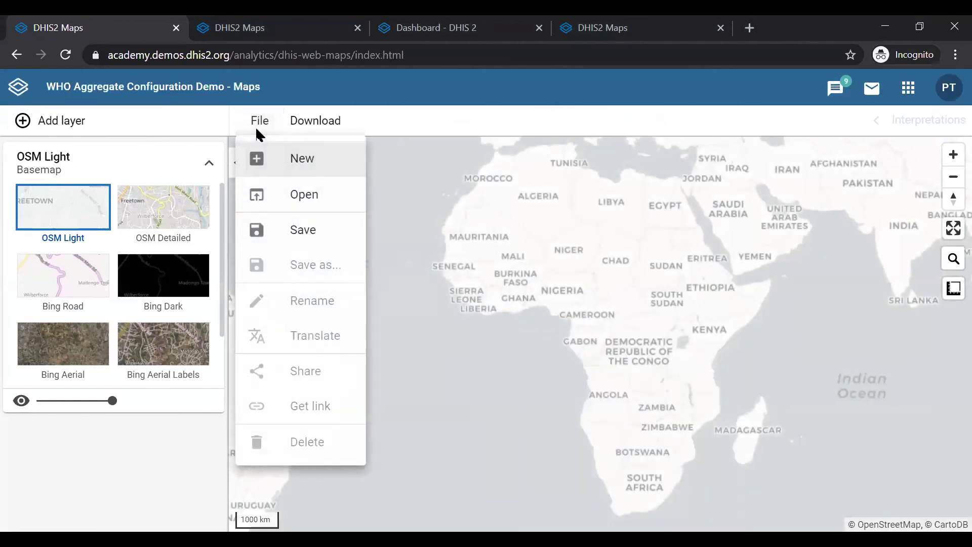
{"action": "left_click", "coordinate": [287, 197]}
{"action": "left_click", "coordinate": [266, 152]}
{"action": "type", "text": "hiv"}
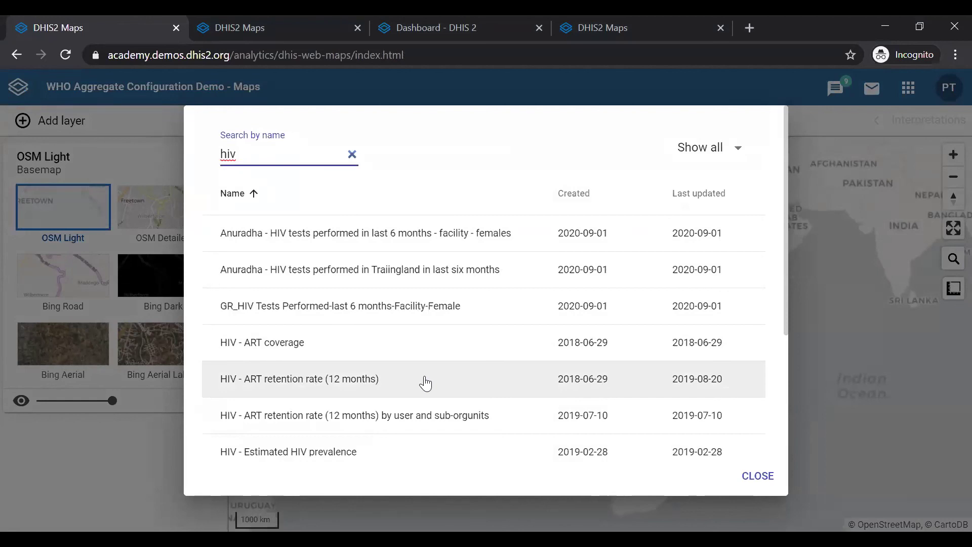
{"action": "scroll", "coordinate": [425, 383], "scroll_direction": "down", "scroll_amount": 3}
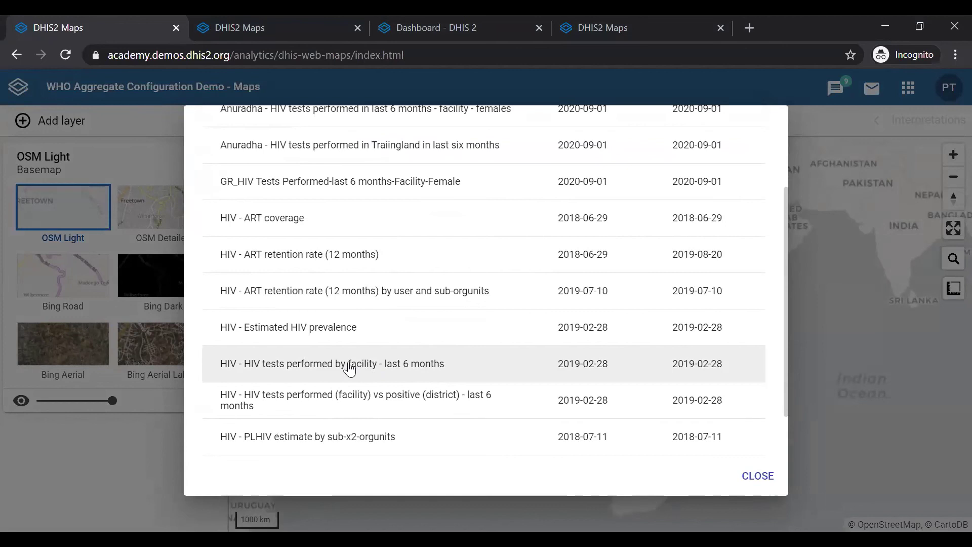
{"action": "left_click", "coordinate": [347, 362]}
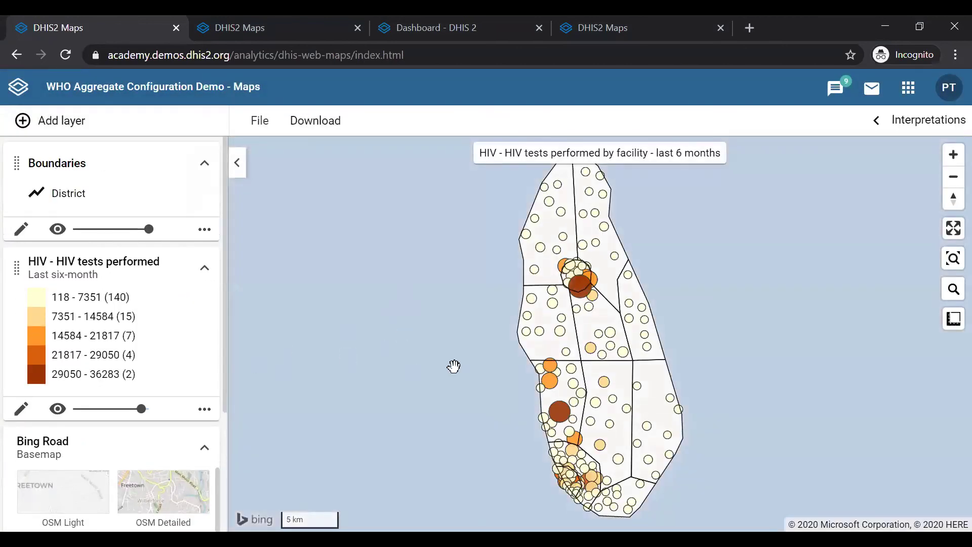
Open the '...' menu on the HIV tests performed layer card.
{"action": "left_click_drag", "start_coordinate": [414, 375], "coordinate": [414, 375]}
{"action": "left_click", "coordinate": [204, 409]}
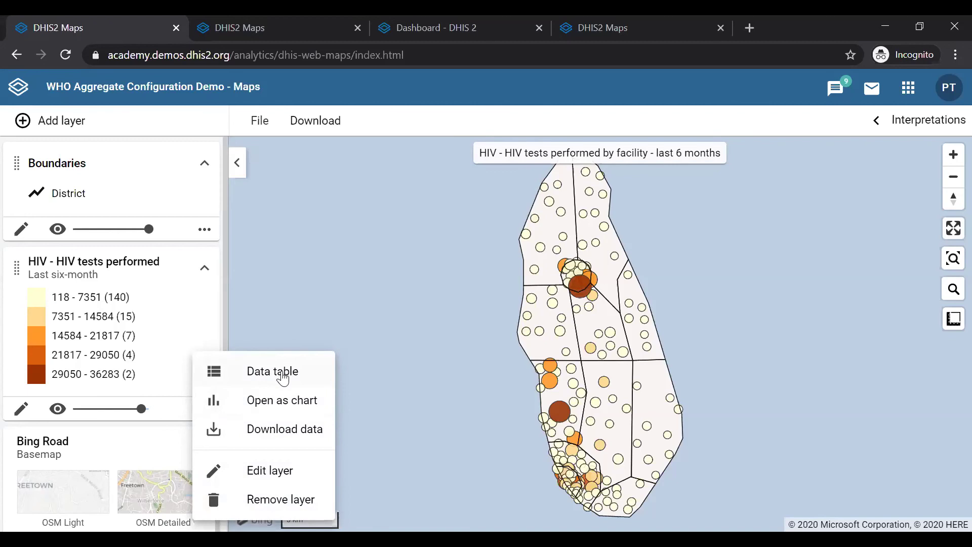
Choose Data table to list the layer's facility values, ranges and districts below the map.
{"action": "left_click", "coordinate": [283, 378]}
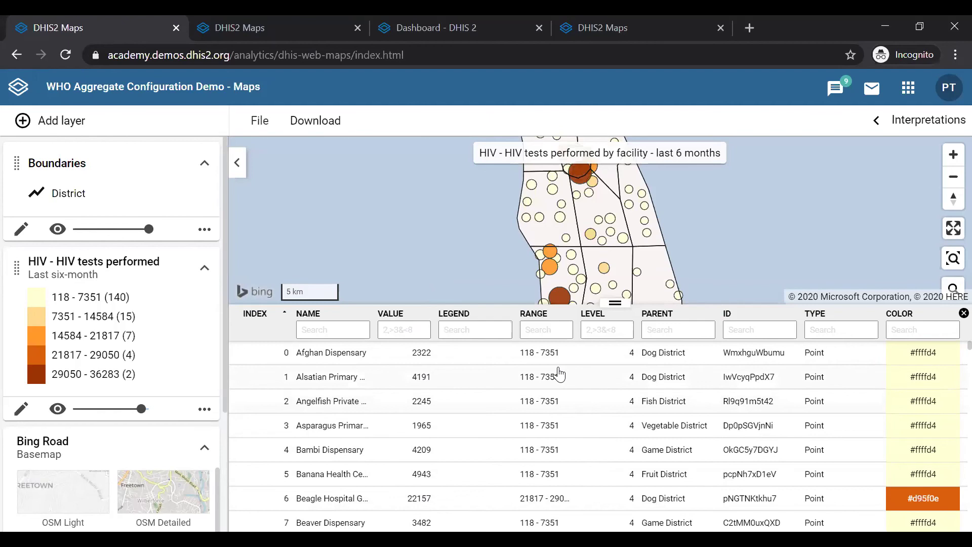
{"action": "scroll", "coordinate": [546, 393], "scroll_direction": "down", "scroll_amount": 3}
{"action": "scroll", "coordinate": [546, 393], "scroll_direction": "up", "scroll_amount": 3}
{"action": "scroll", "coordinate": [609, 430], "scroll_direction": "down", "scroll_amount": 6}
{"action": "scroll", "coordinate": [609, 430], "scroll_direction": "up", "scroll_amount": 6}
{"action": "scroll", "coordinate": [825, 475], "scroll_direction": "down", "scroll_amount": 12}
{"action": "scroll", "coordinate": [827, 475], "scroll_direction": "up", "scroll_amount": 12}
{"action": "scroll", "coordinate": [681, 471], "scroll_direction": "down", "scroll_amount": 20}
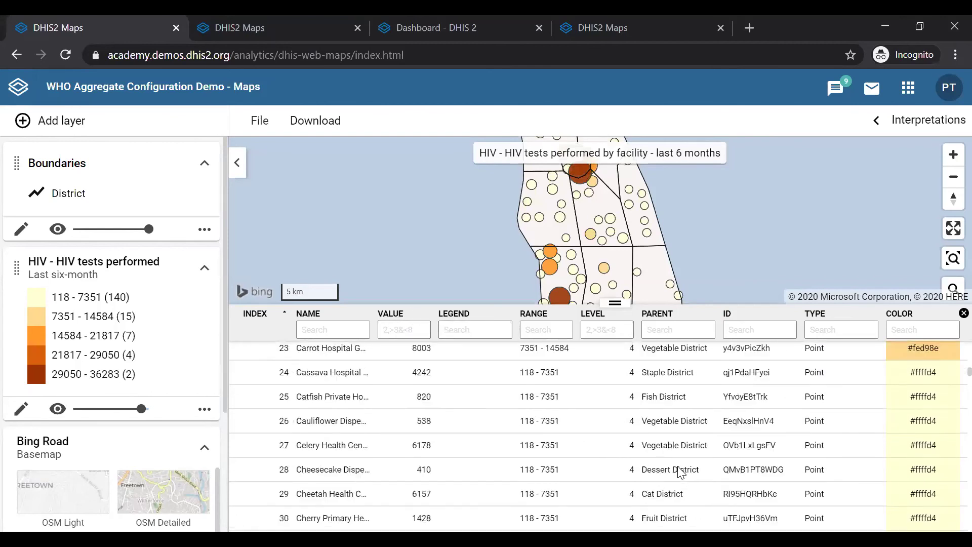
{"action": "scroll", "coordinate": [681, 471], "scroll_direction": "up", "scroll_amount": 20}
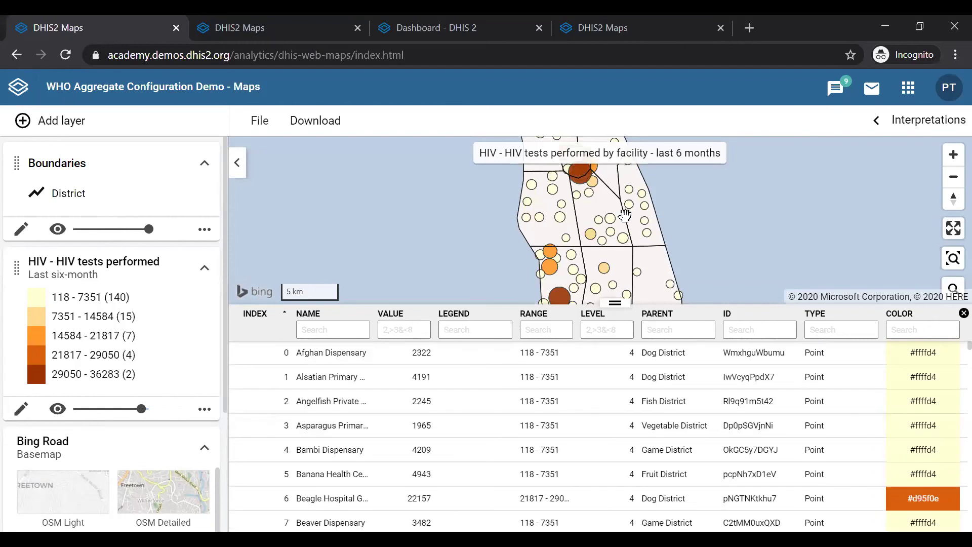
{"action": "mouse_move", "coordinate": [591, 238]}
{"action": "scroll", "coordinate": [463, 420], "scroll_direction": "down", "scroll_amount": 5}
{"action": "scroll", "coordinate": [462, 419], "scroll_direction": "up", "scroll_amount": 5}
Sort the facility table by VALUE ascending, from 118 up to 36283, and browse the rows.
{"action": "left_click", "coordinate": [421, 317]}
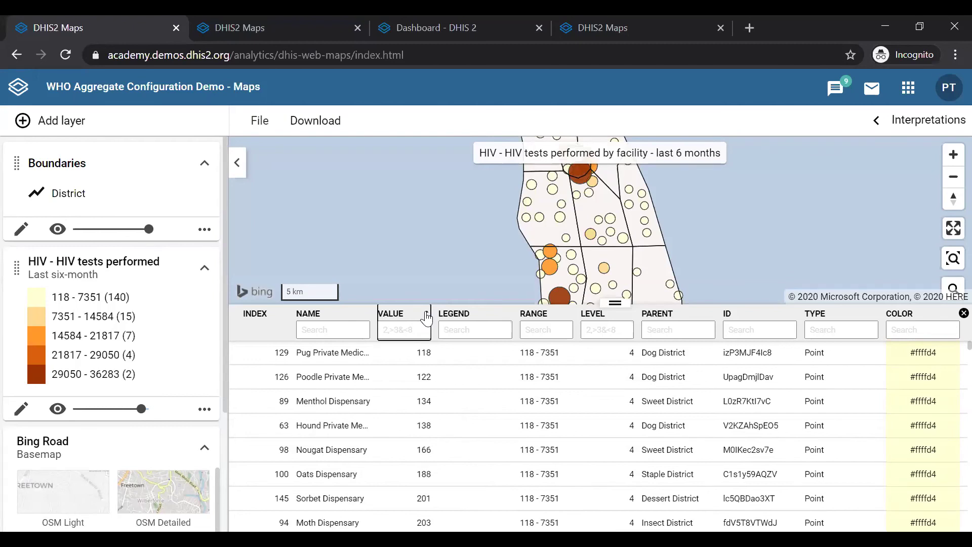
{"action": "left_click", "coordinate": [427, 318]}
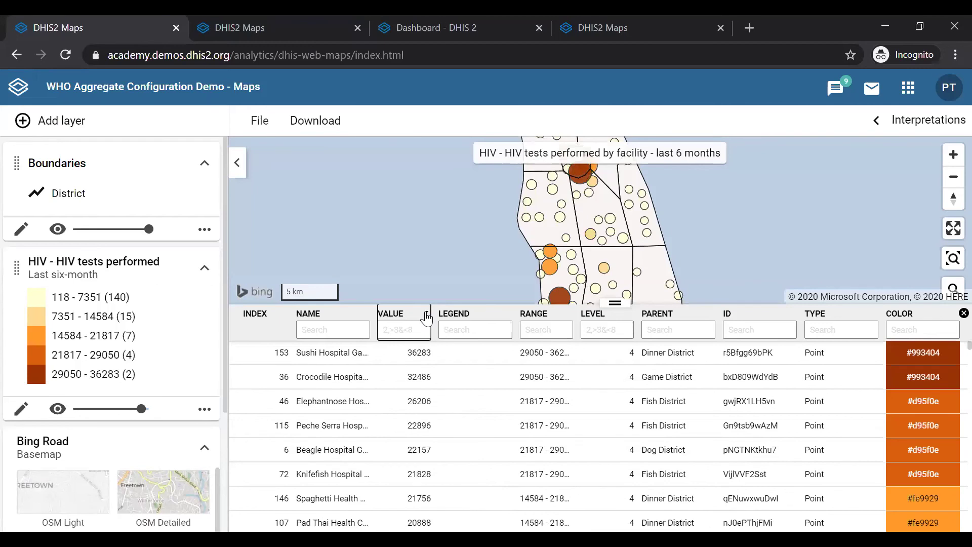
{"action": "left_click", "coordinate": [426, 318]}
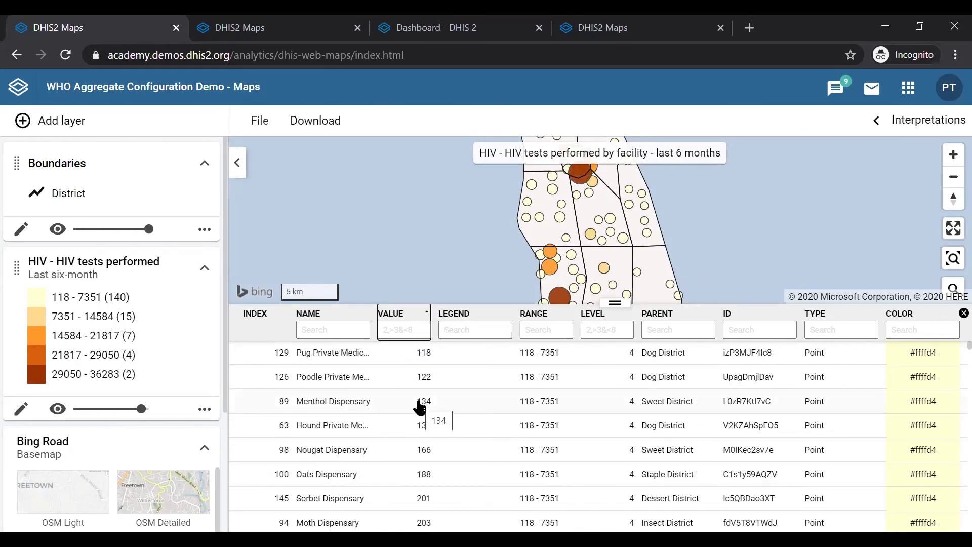
{"action": "scroll", "coordinate": [418, 401], "scroll_direction": "down", "scroll_amount": 8}
{"action": "scroll", "coordinate": [418, 400], "scroll_direction": "up", "scroll_amount": 7}
{"action": "scroll", "coordinate": [418, 400], "scroll_direction": "down", "scroll_amount": 15}
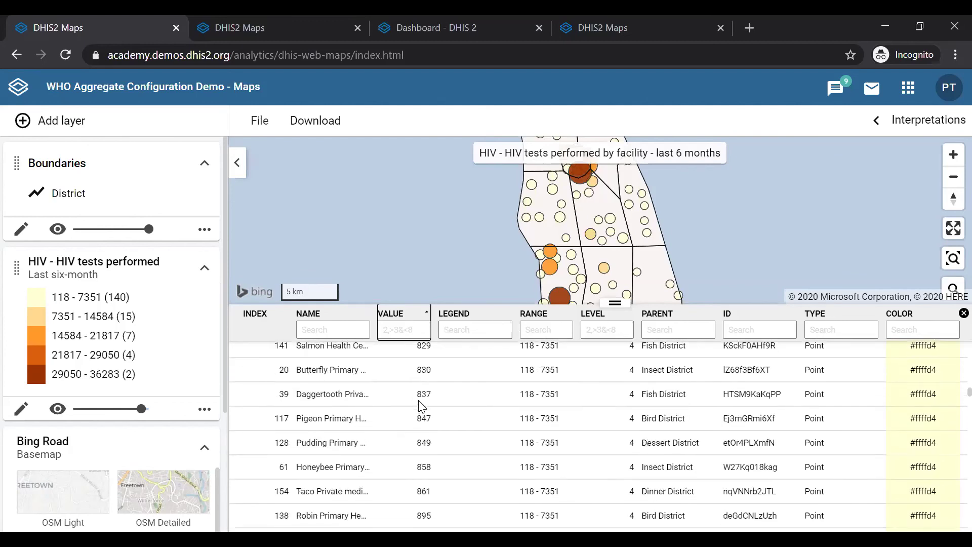
{"action": "scroll", "coordinate": [420, 405], "scroll_direction": "down", "scroll_amount": 15}
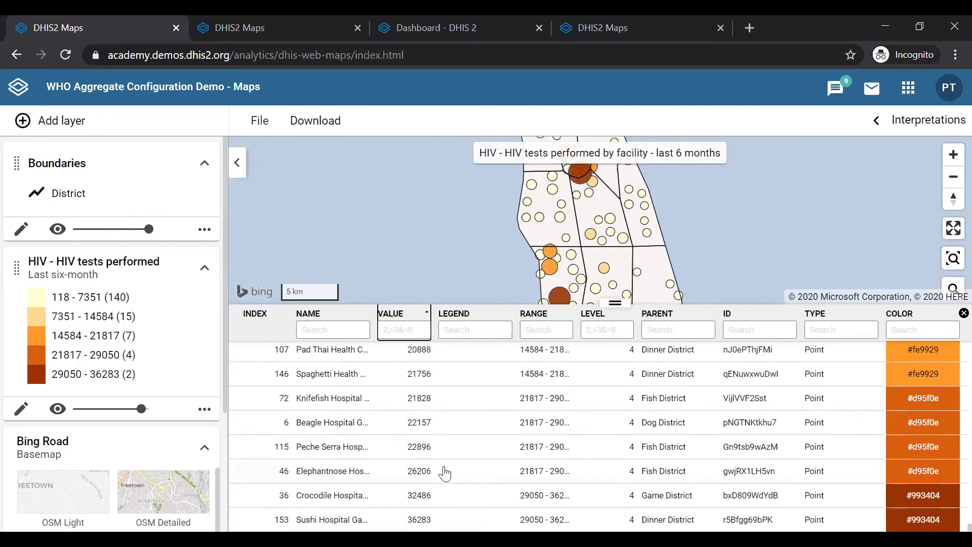
{"action": "scroll", "coordinate": [424, 410], "scroll_direction": "up", "scroll_amount": 5}
{"action": "scroll", "coordinate": [424, 410], "scroll_direction": "up", "scroll_amount": 15}
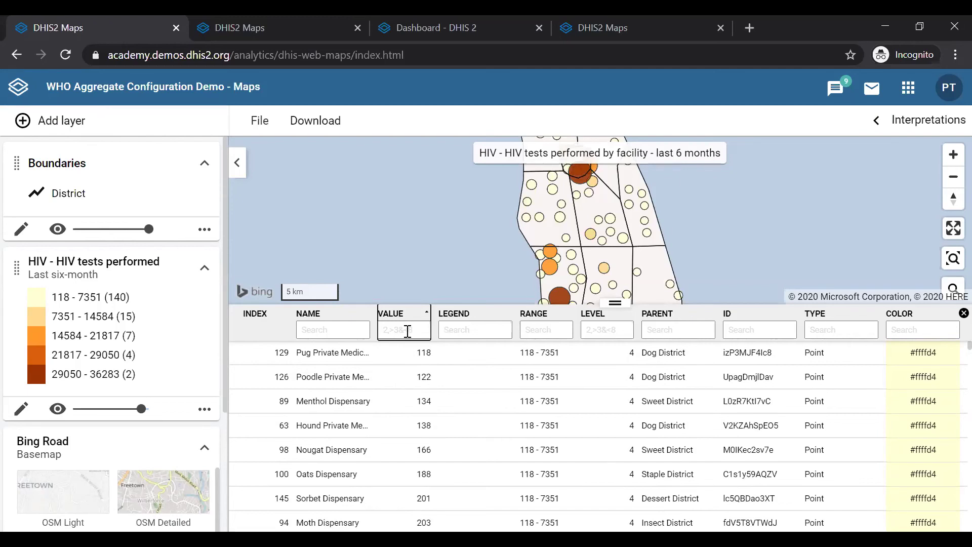
Filter the VALUE column with '<2000' so only facilities under 2000 remain.
{"action": "left_click", "coordinate": [408, 331]}
{"action": "type", "text": "<"}
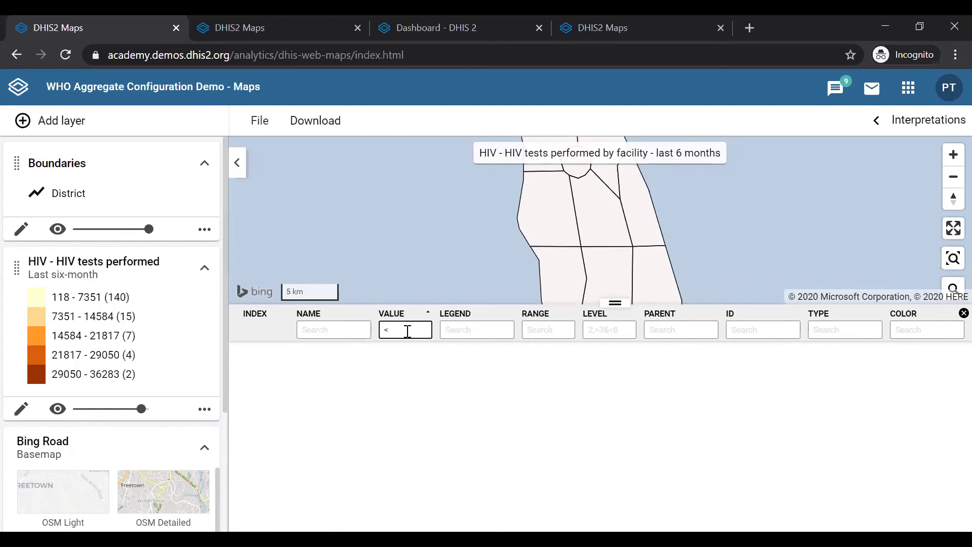
{"action": "type", "text": "2000"}
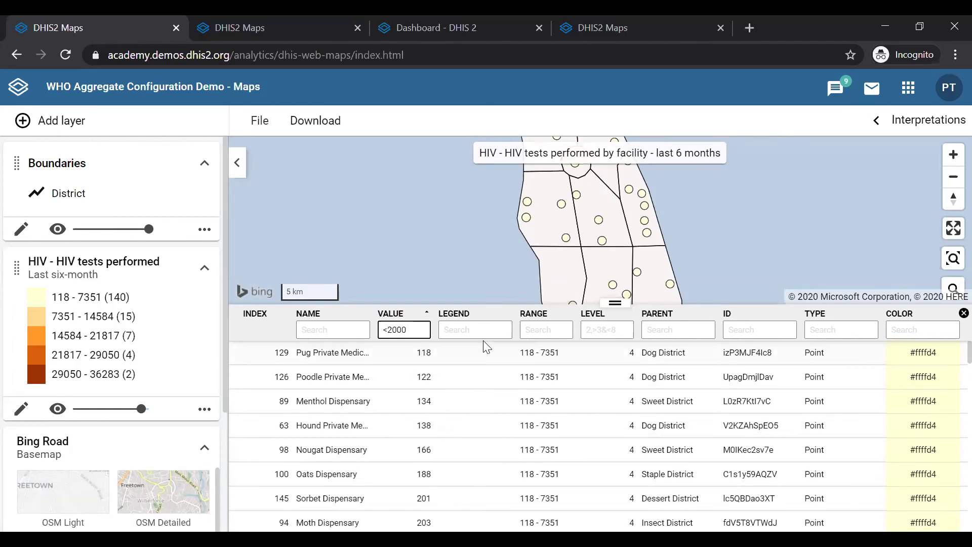
{"action": "scroll", "coordinate": [423, 426], "scroll_direction": "down", "scroll_amount": 15}
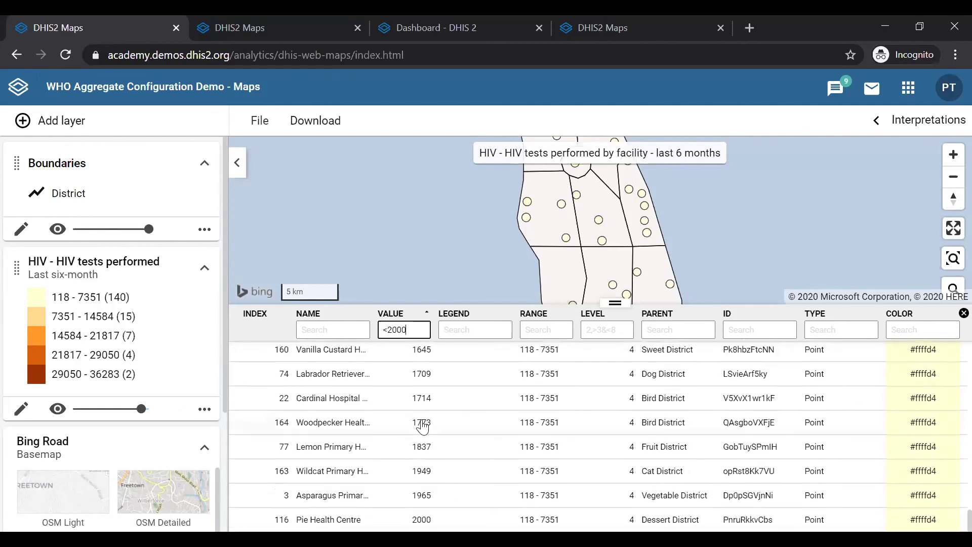
{"action": "scroll", "coordinate": [433, 429], "scroll_direction": "up", "scroll_amount": 15}
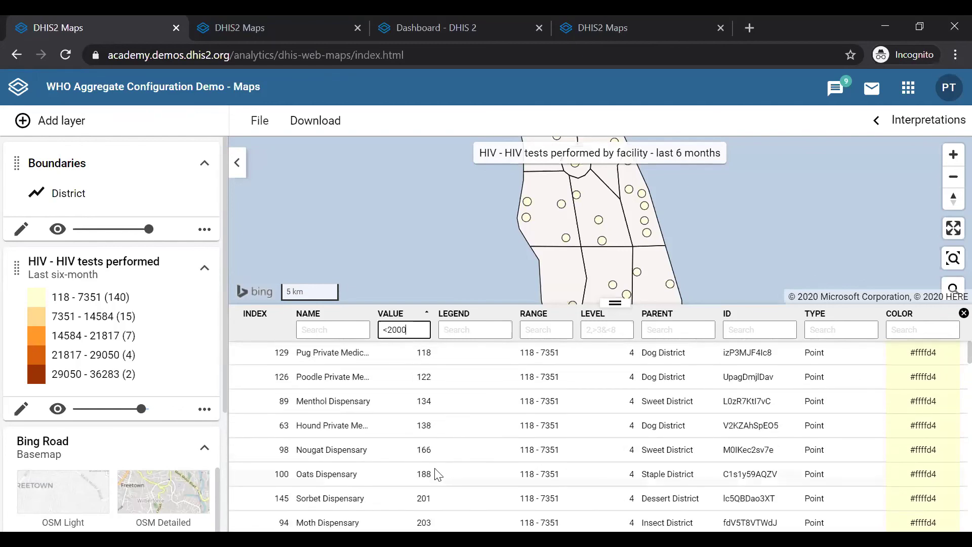
{"action": "scroll", "coordinate": [434, 473], "scroll_direction": "down", "scroll_amount": 8}
{"action": "scroll", "coordinate": [438, 474], "scroll_direction": "up", "scroll_amount": 8}
{"action": "scroll", "coordinate": [720, 249], "scroll_direction": "down", "scroll_amount": 2}
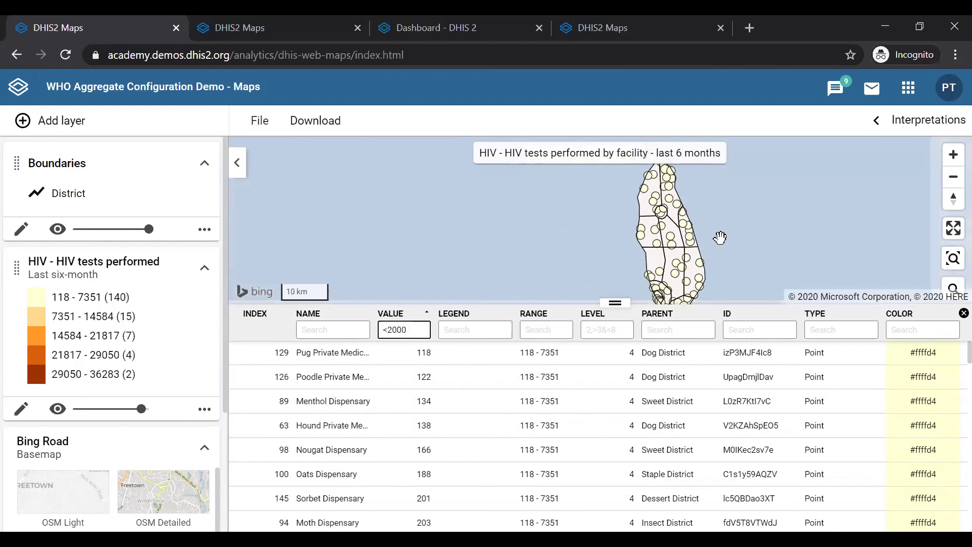
{"action": "mouse_move", "coordinate": [686, 304]}
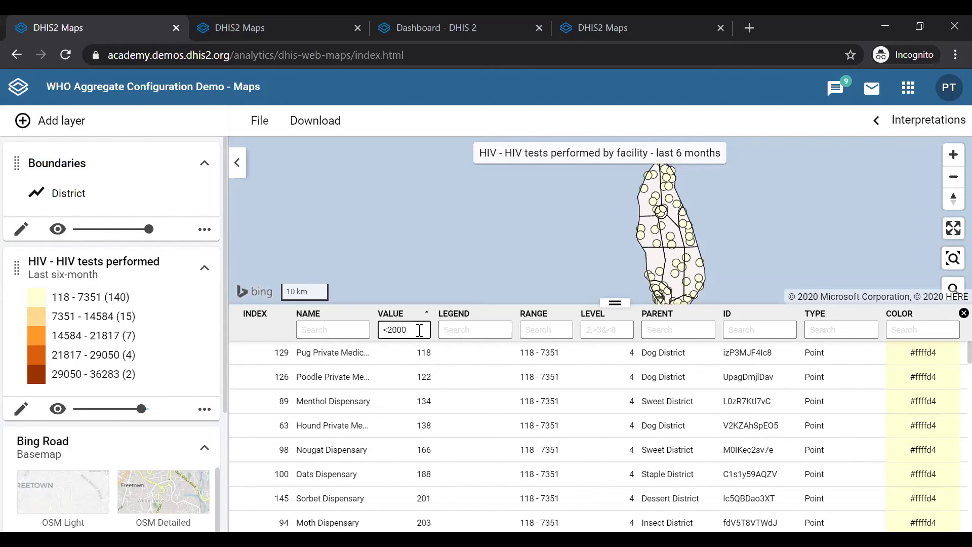
Enter '8>500' in the value filter and scroll through the resulting rows.
{"action": "type", "text": "8"}
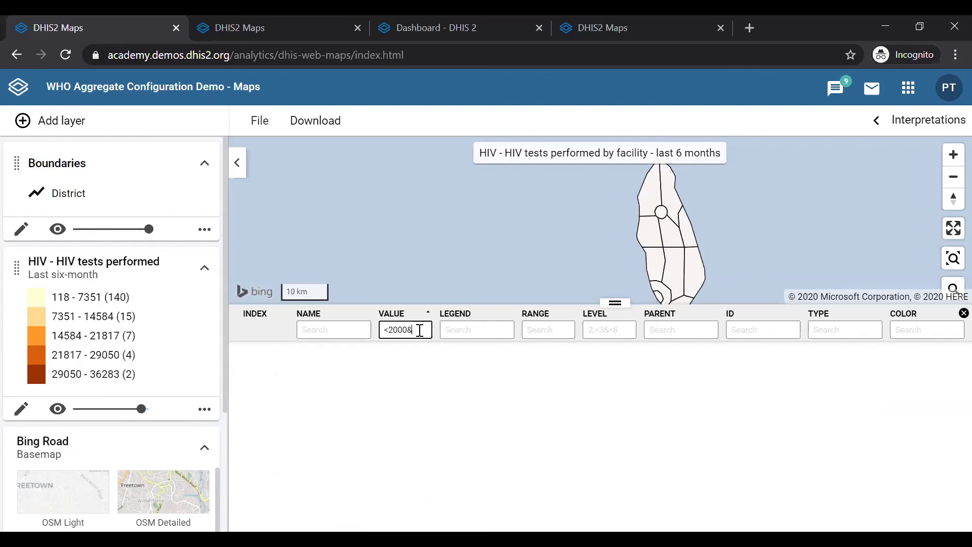
{"action": "type", "text": ">500"}
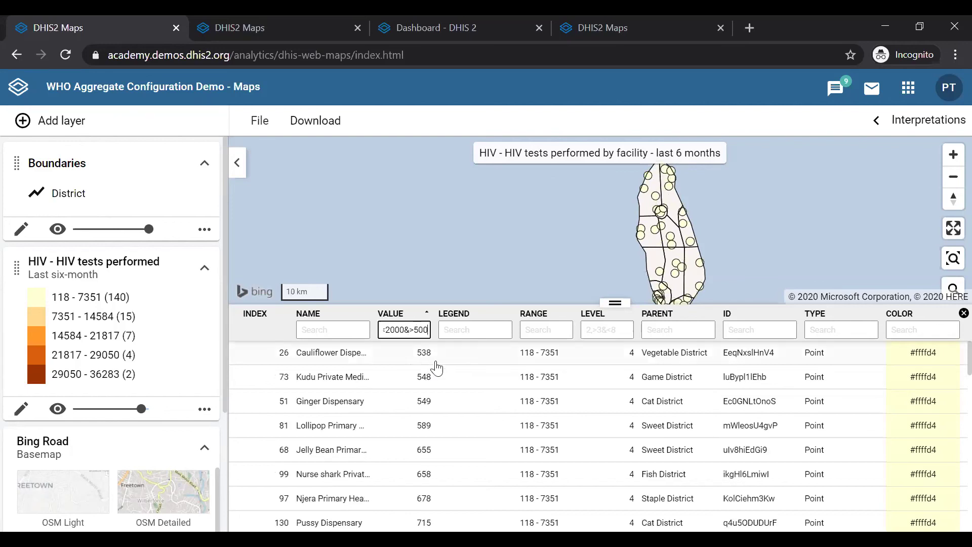
{"action": "scroll", "coordinate": [406, 428], "scroll_direction": "down", "scroll_amount": 1}
{"action": "scroll", "coordinate": [405, 429], "scroll_direction": "up", "scroll_amount": 1}
{"action": "scroll", "coordinate": [410, 382], "scroll_direction": "down", "scroll_amount": 10}
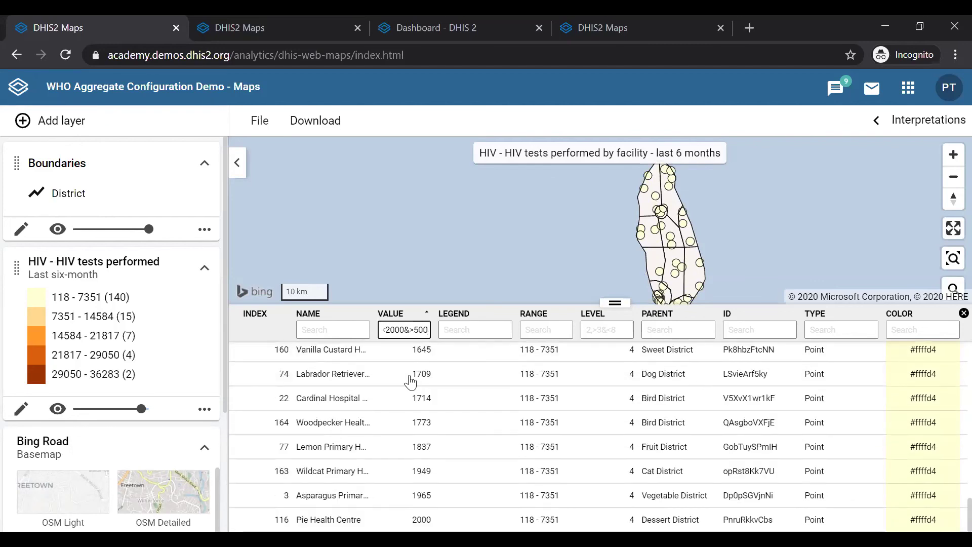
{"action": "scroll", "coordinate": [410, 383], "scroll_direction": "up", "scroll_amount": 8}
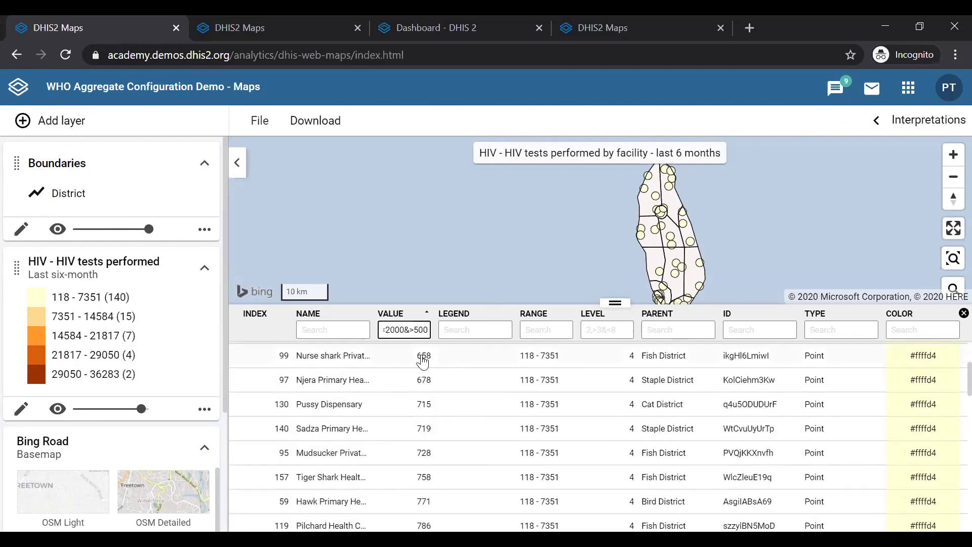
{"action": "scroll", "coordinate": [421, 386], "scroll_direction": "up", "scroll_amount": 2}
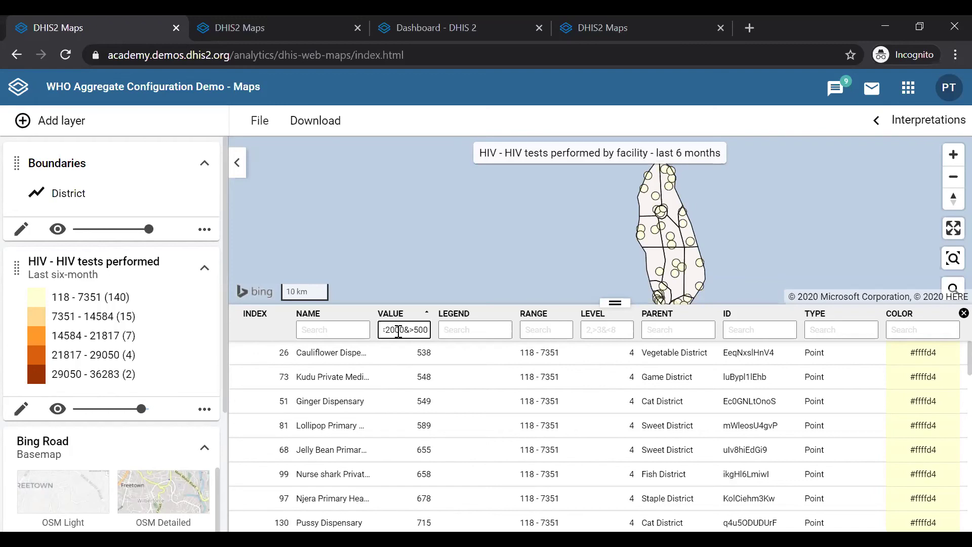
Re-sort facilities by value, close the data table, and recentre and zoom the map.
{"action": "left_click", "coordinate": [426, 314]}
{"action": "left_click", "coordinate": [426, 315]}
{"action": "left_click", "coordinate": [963, 313]}
{"action": "left_click_drag", "start_coordinate": [708, 349], "coordinate": [630, 336]}
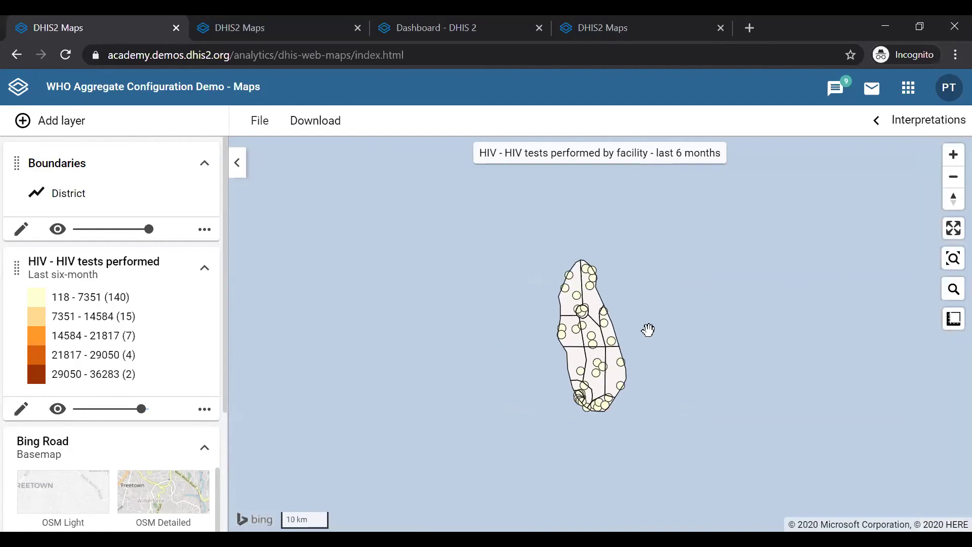
{"action": "scroll", "coordinate": [648, 330], "scroll_direction": "up", "scroll_amount": 2}
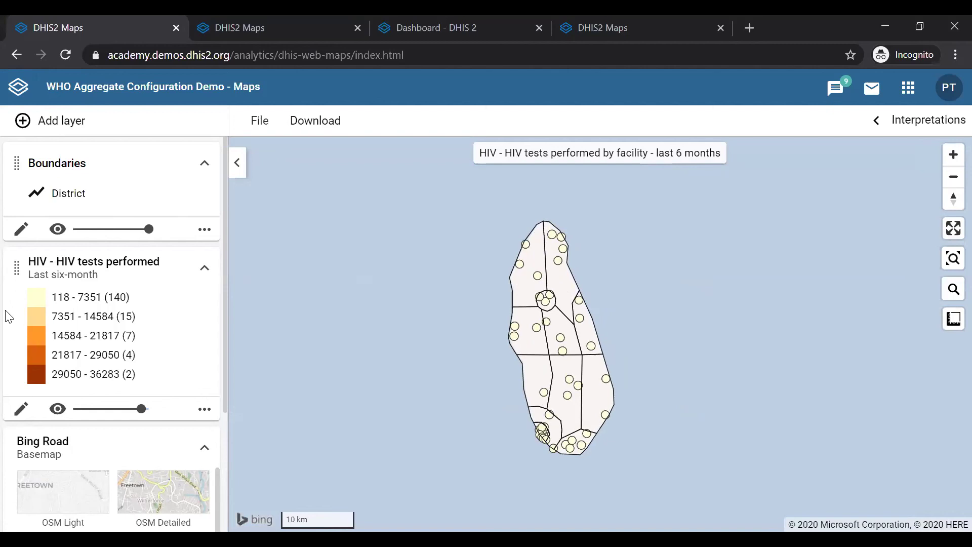
Open the HIV layer's settings, check its filter options, and close without changes.
{"action": "left_click", "coordinate": [22, 408]}
{"action": "left_click", "coordinate": [579, 175]}
{"action": "left_click", "coordinate": [553, 486]}
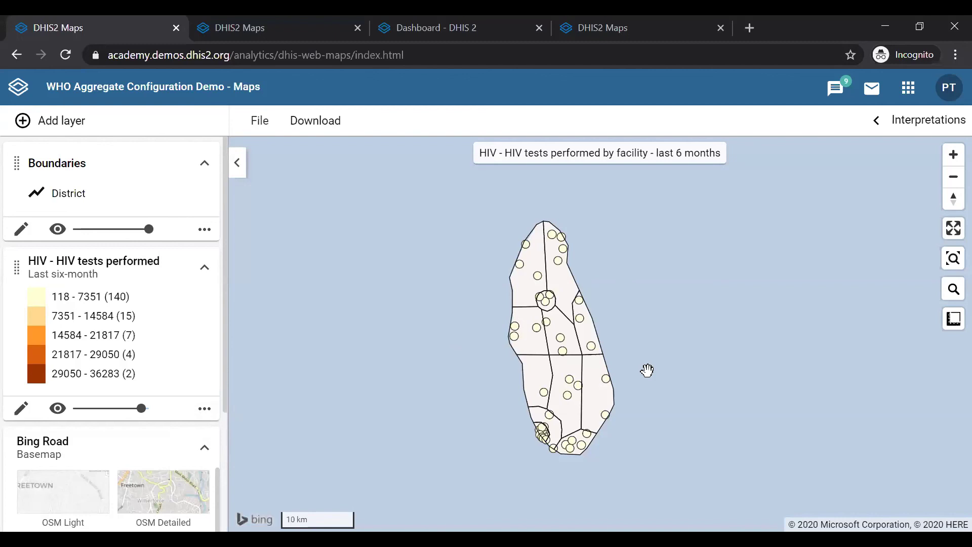
Tick Labels in the layer's Style options and update the layer.
{"action": "left_click", "coordinate": [21, 408]}
{"action": "left_click", "coordinate": [654, 168]}
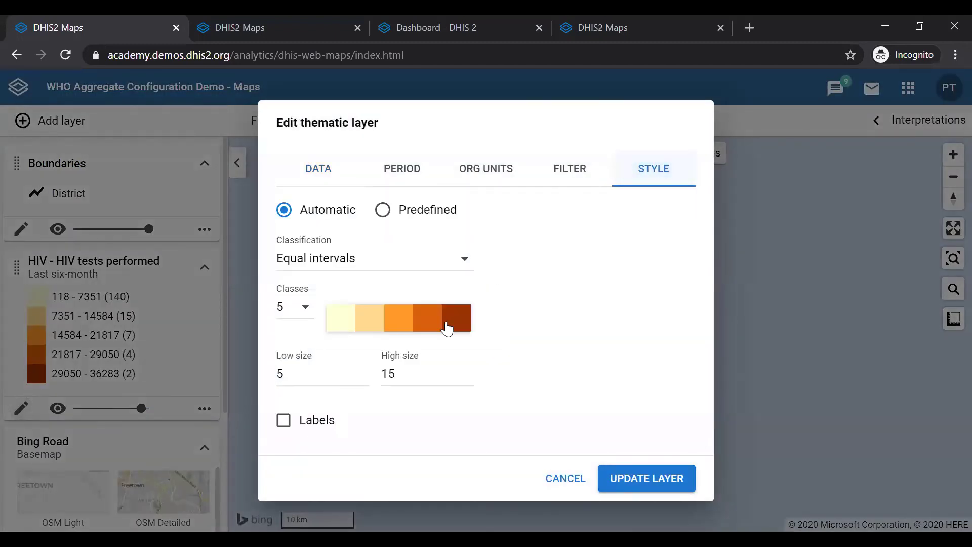
{"action": "left_click", "coordinate": [284, 421]}
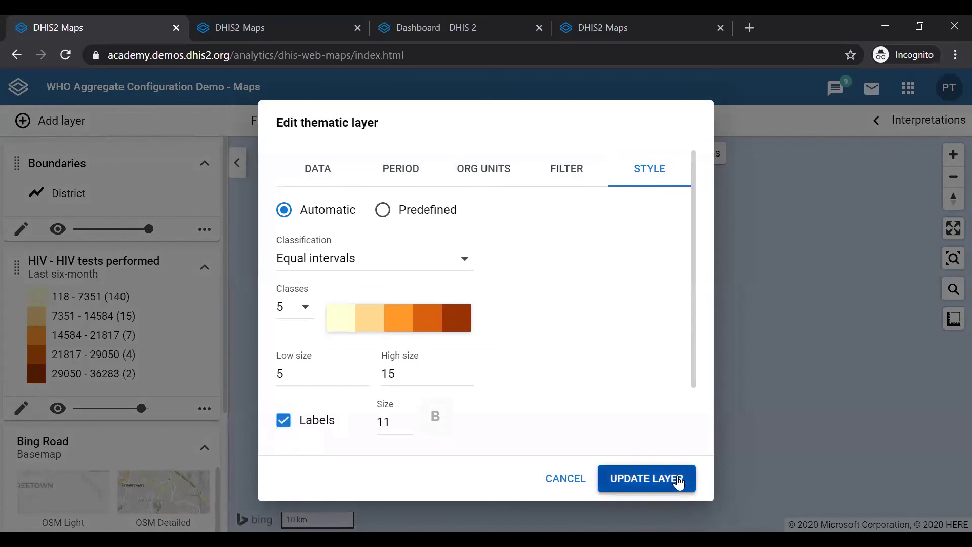
{"action": "left_click", "coordinate": [677, 476]}
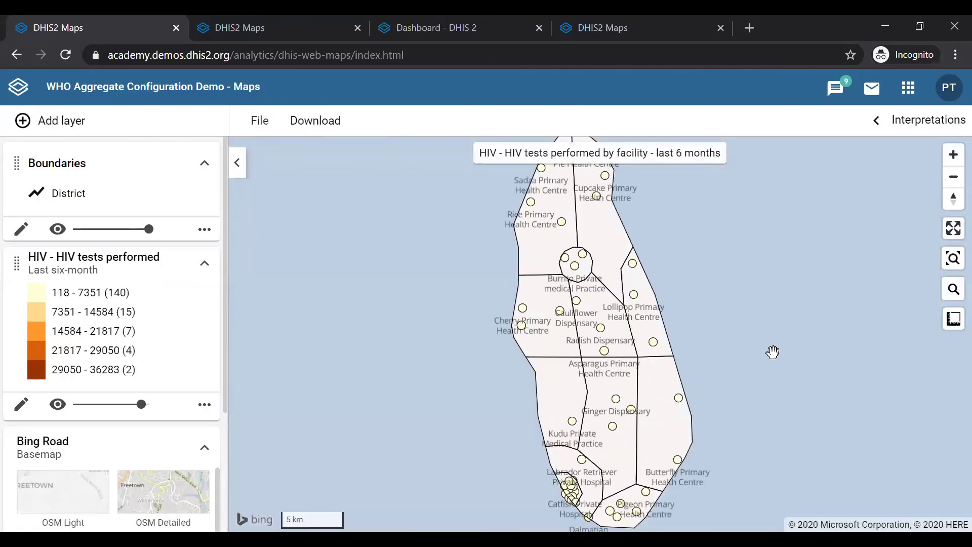
{"action": "scroll", "coordinate": [773, 352], "scroll_direction": "up", "scroll_amount": 3}
{"action": "scroll", "coordinate": [772, 352], "scroll_direction": "down", "scroll_amount": 3}
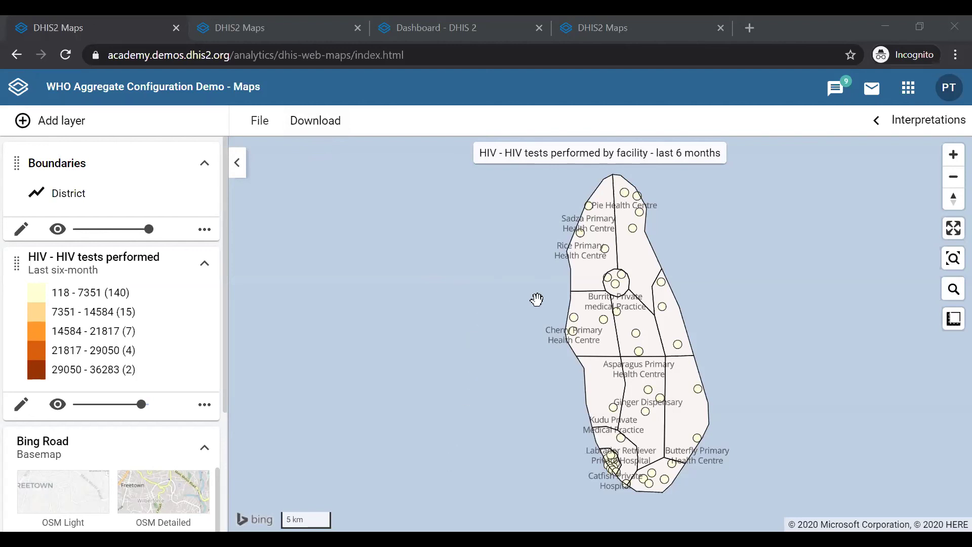
{"action": "scroll", "coordinate": [739, 312], "scroll_direction": "up", "scroll_amount": 1}
{"action": "scroll", "coordinate": [739, 312], "scroll_direction": "up", "scroll_amount": 3}
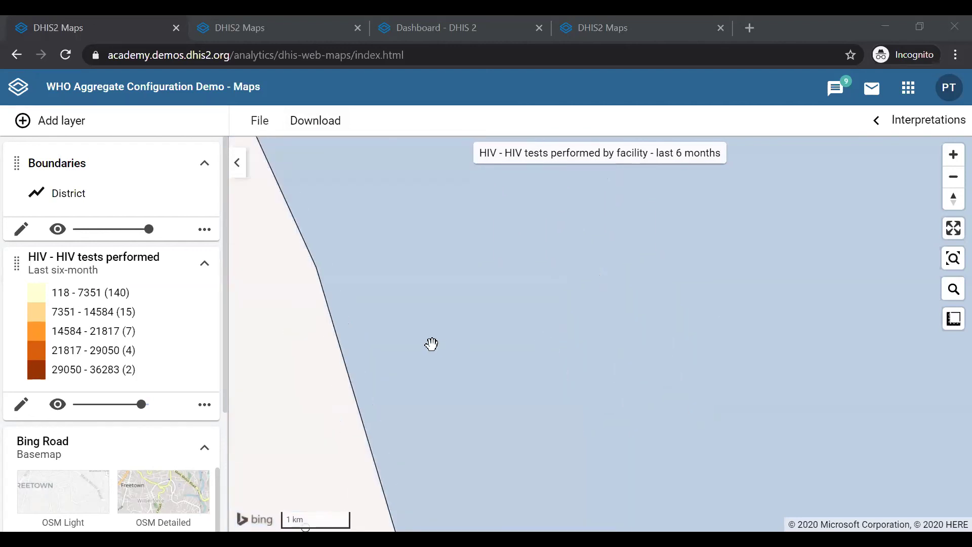
{"action": "left_click_drag", "start_coordinate": [431, 344], "coordinate": [842, 317]}
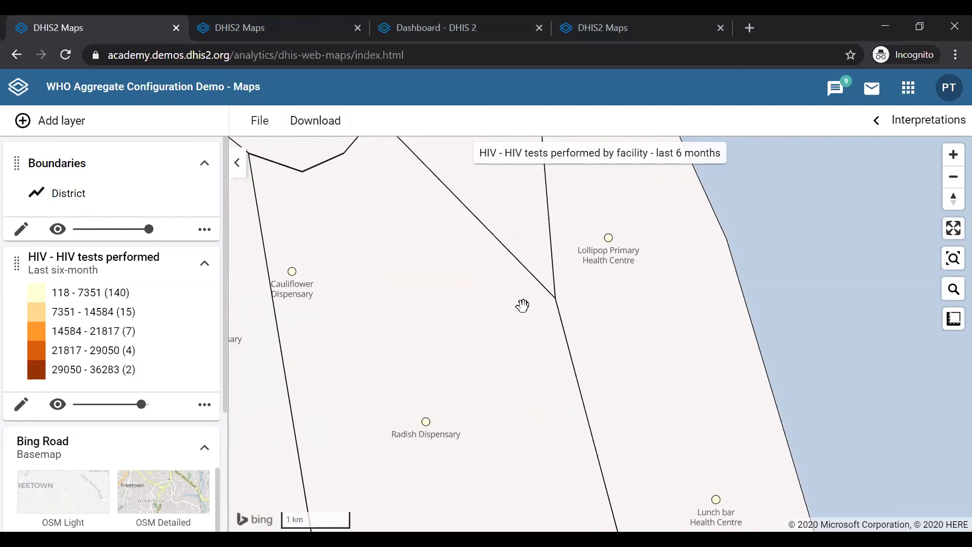
{"action": "scroll", "coordinate": [519, 401], "scroll_direction": "down", "scroll_amount": 3}
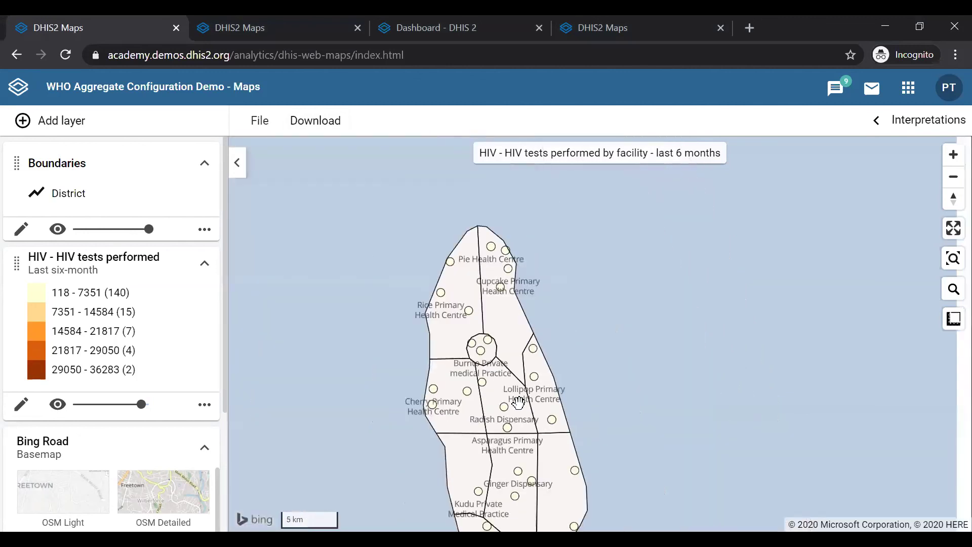
{"action": "scroll", "coordinate": [557, 418], "scroll_direction": "down", "scroll_amount": 2}
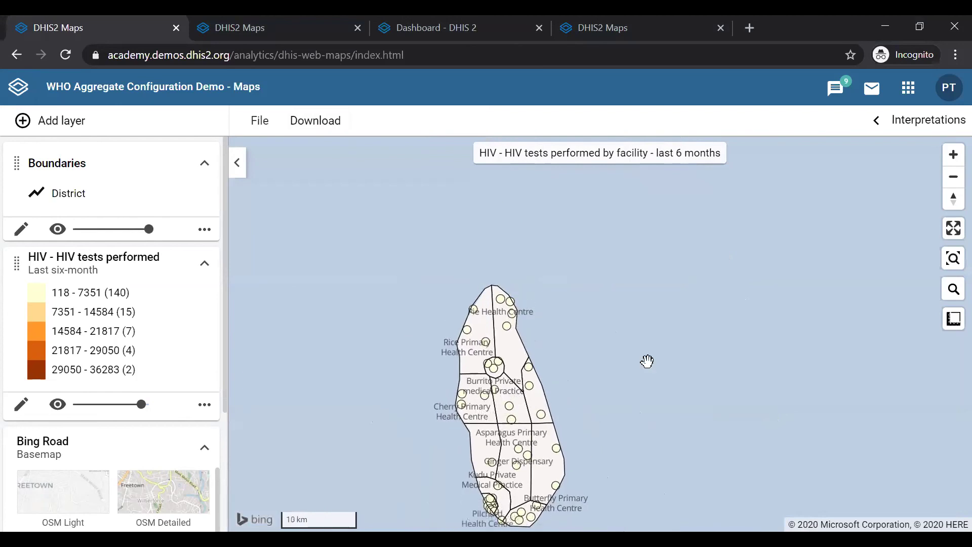
{"action": "left_click_drag", "start_coordinate": [694, 340], "coordinate": [710, 267]}
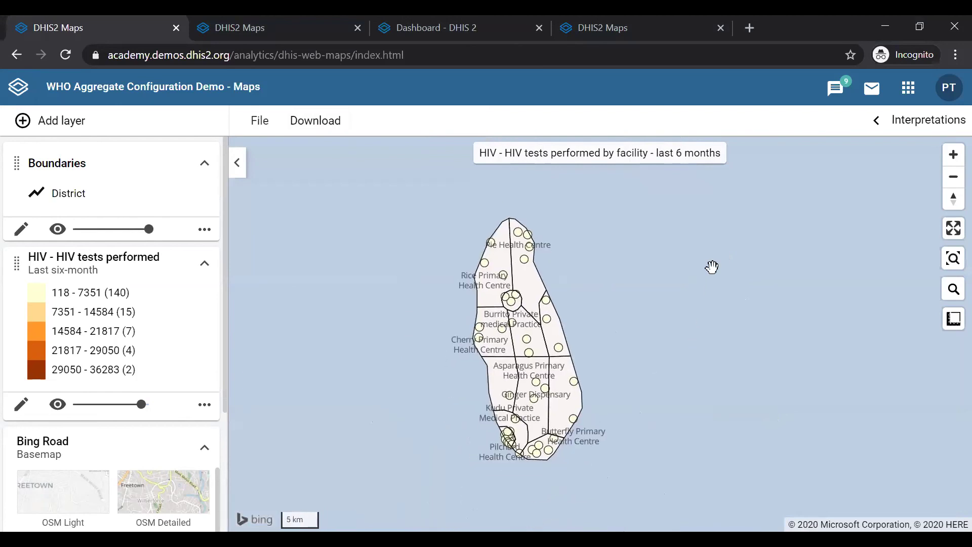
{"action": "scroll", "coordinate": [668, 300], "scroll_direction": "up", "scroll_amount": 1}
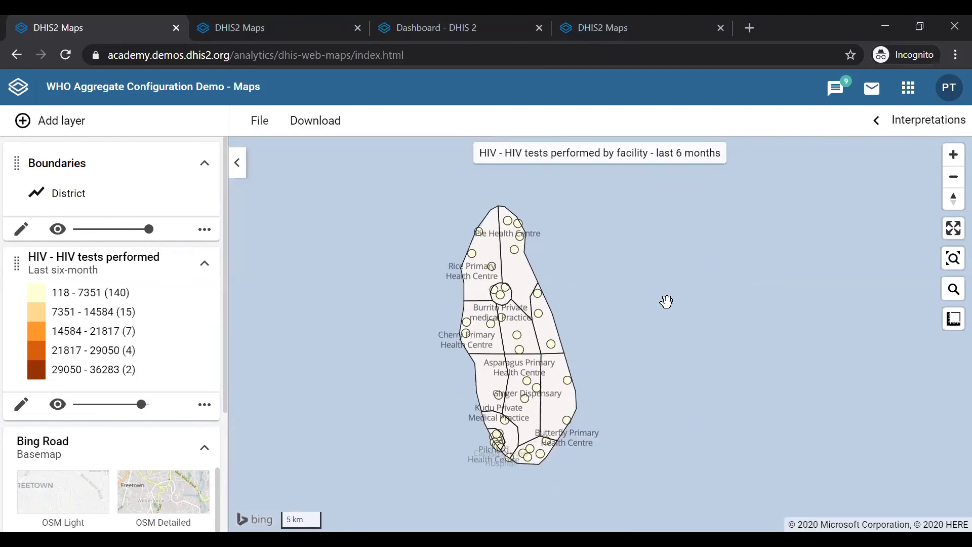
{"action": "scroll", "coordinate": [666, 302], "scroll_direction": "up", "scroll_amount": 1}
{"action": "left_click_drag", "start_coordinate": [655, 299], "coordinate": [630, 281]}
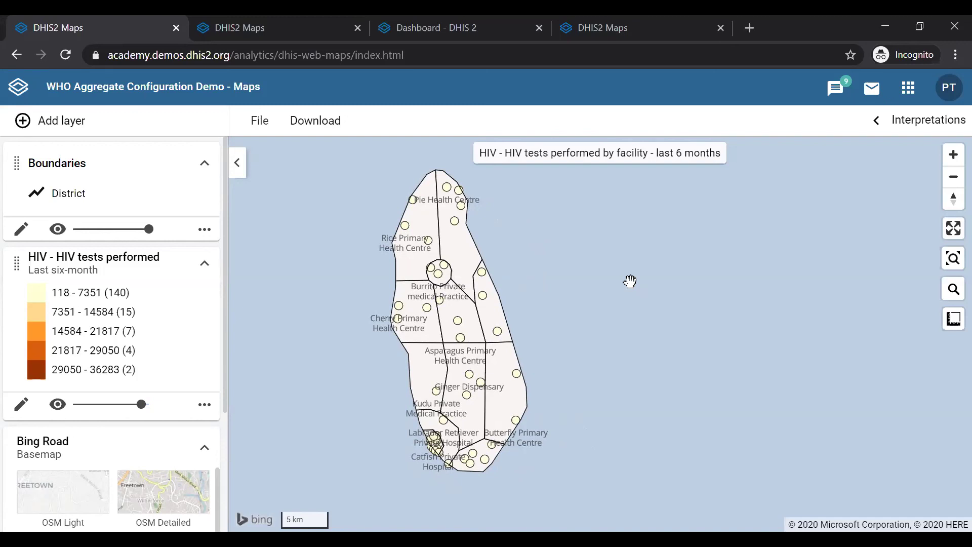
{"action": "left_click_drag", "start_coordinate": [630, 281], "coordinate": [628, 296]}
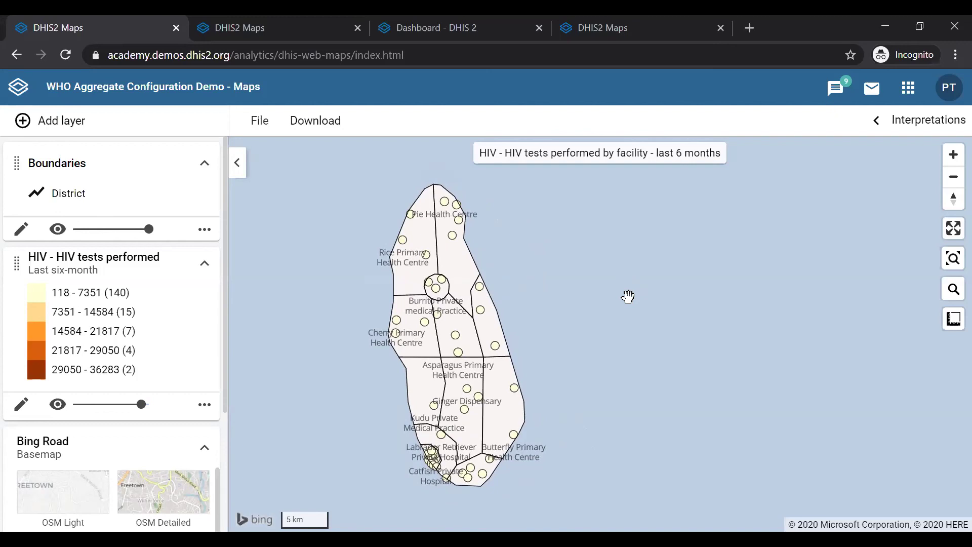
In the map download options, keep both the map name and the legend shown.
{"action": "left_click", "coordinate": [313, 130]}
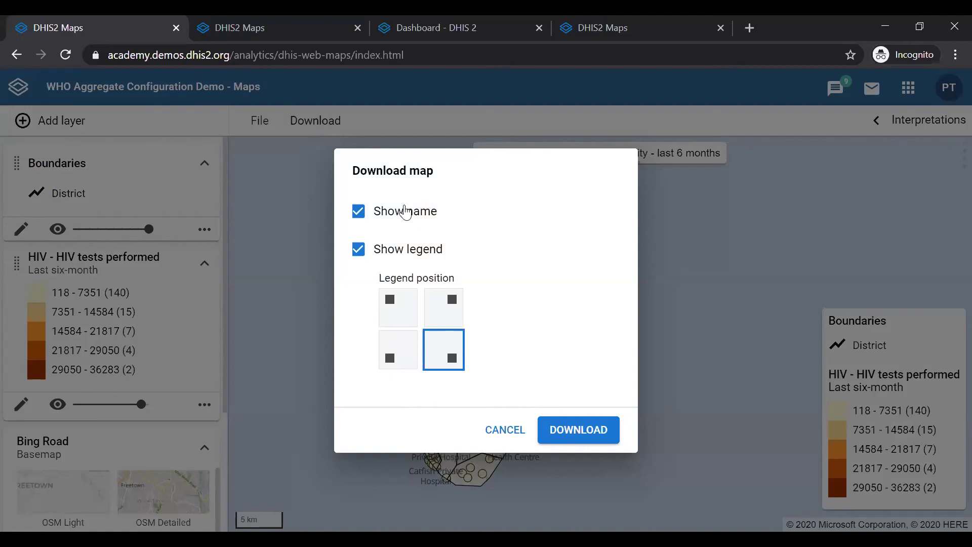
{"action": "left_click", "coordinate": [358, 215]}
{"action": "left_click", "coordinate": [357, 216]}
{"action": "left_click", "coordinate": [359, 215]}
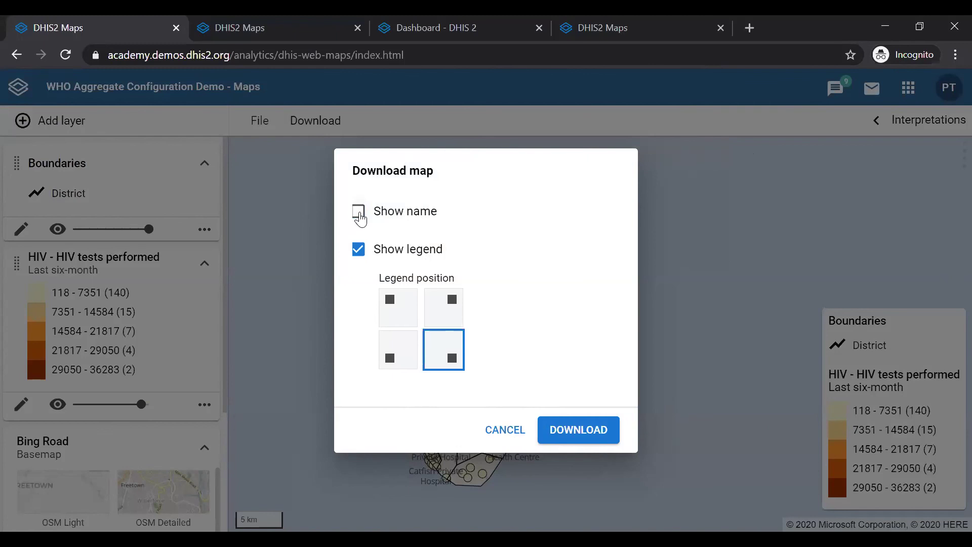
{"action": "left_click", "coordinate": [359, 215]}
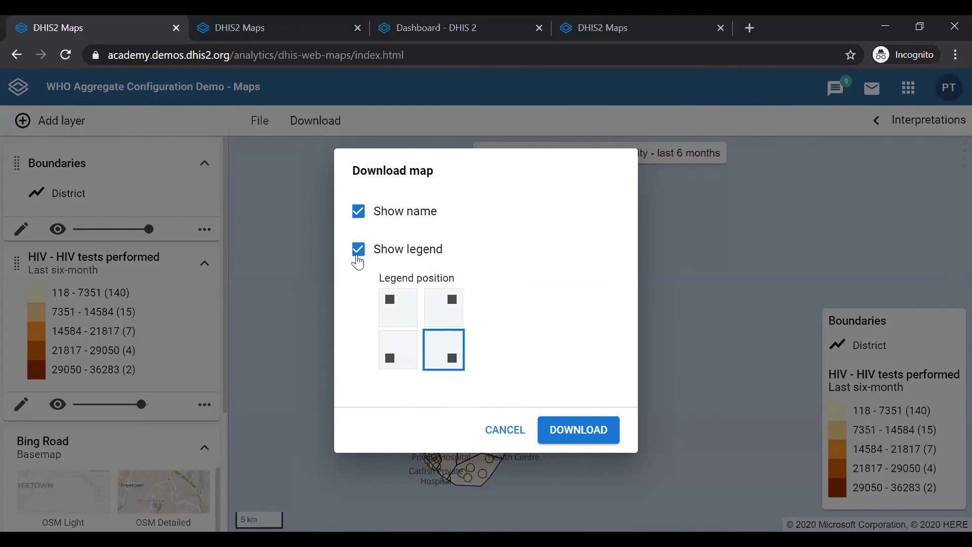
{"action": "left_click", "coordinate": [357, 258]}
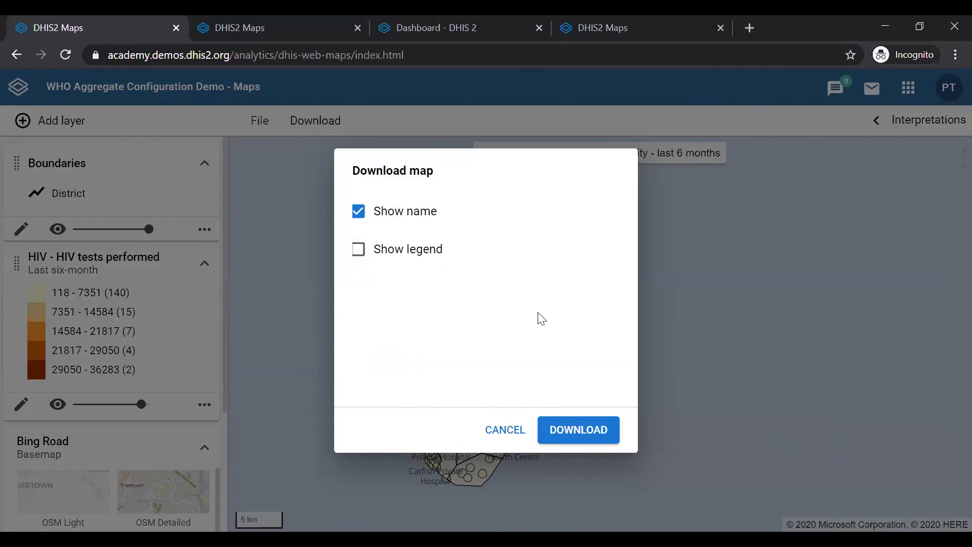
{"action": "left_click", "coordinate": [362, 258]}
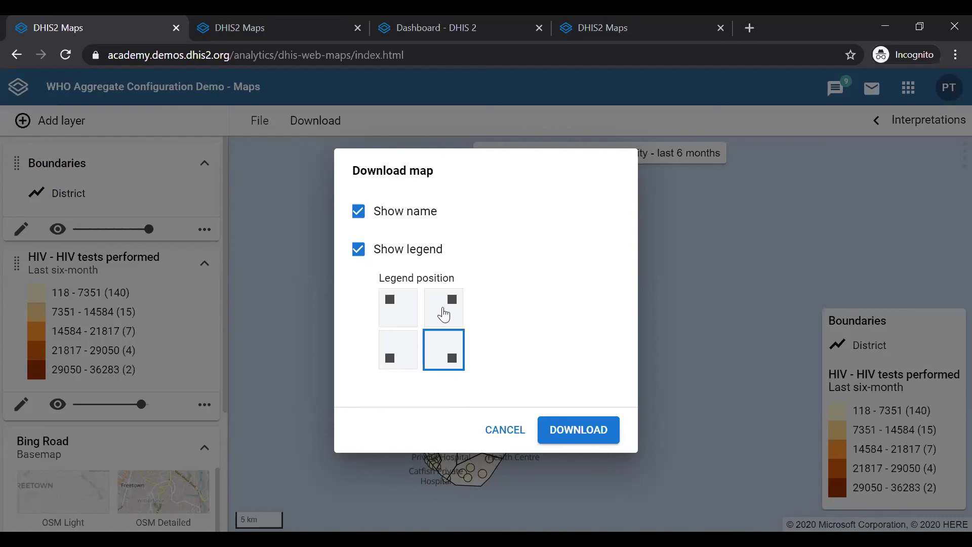
Place the legend bottom-right and download the map image as map-d08cpc.png.
{"action": "left_click", "coordinate": [445, 310]}
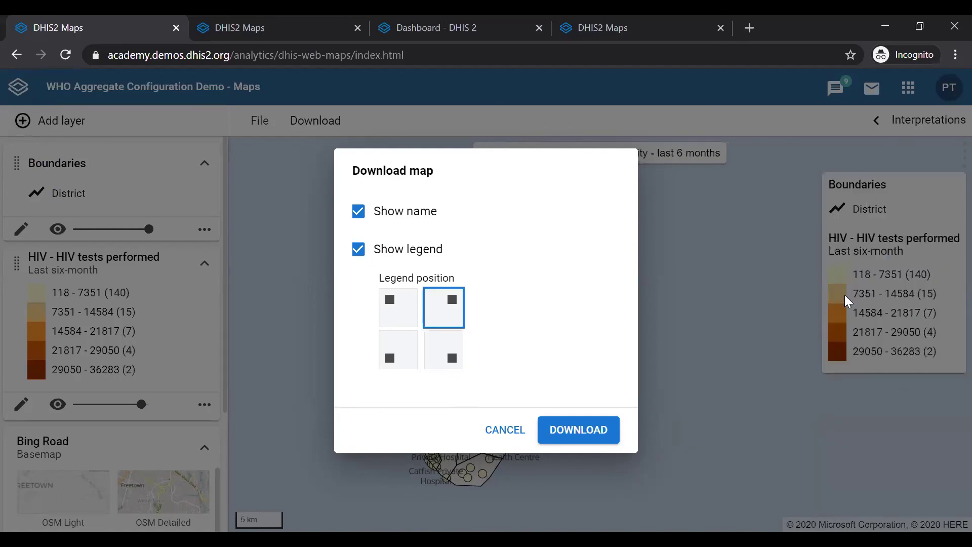
{"action": "left_click", "coordinate": [391, 315]}
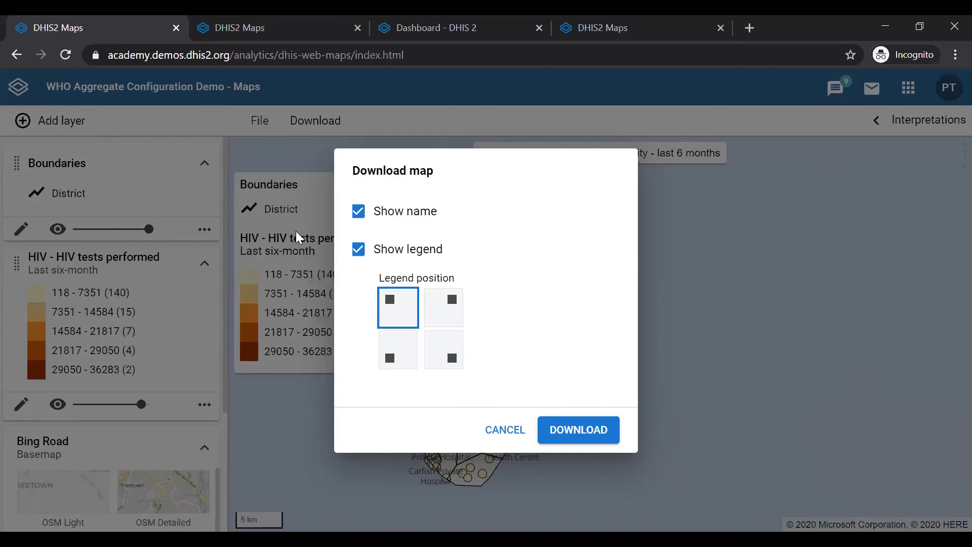
{"action": "left_click", "coordinate": [381, 349]}
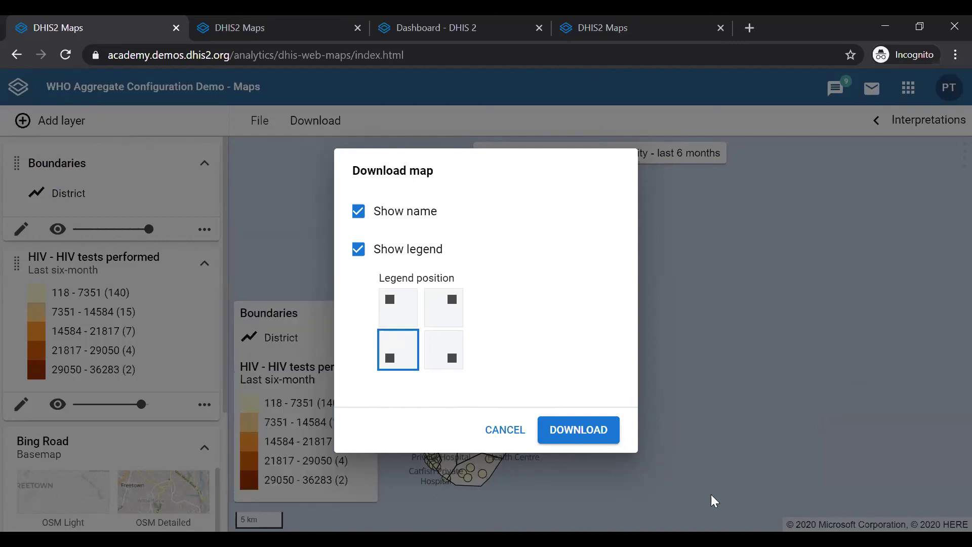
{"action": "left_click", "coordinate": [434, 352]}
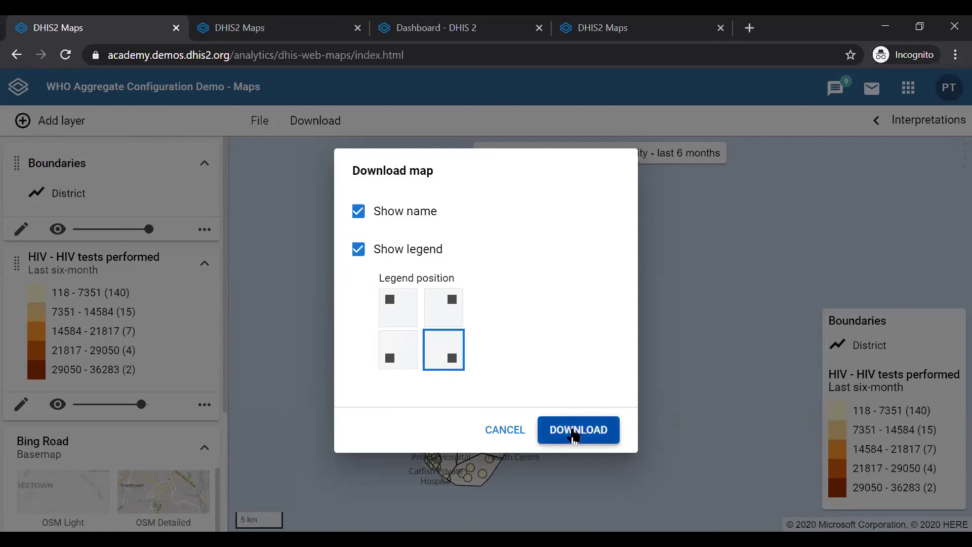
{"action": "left_click", "coordinate": [575, 435]}
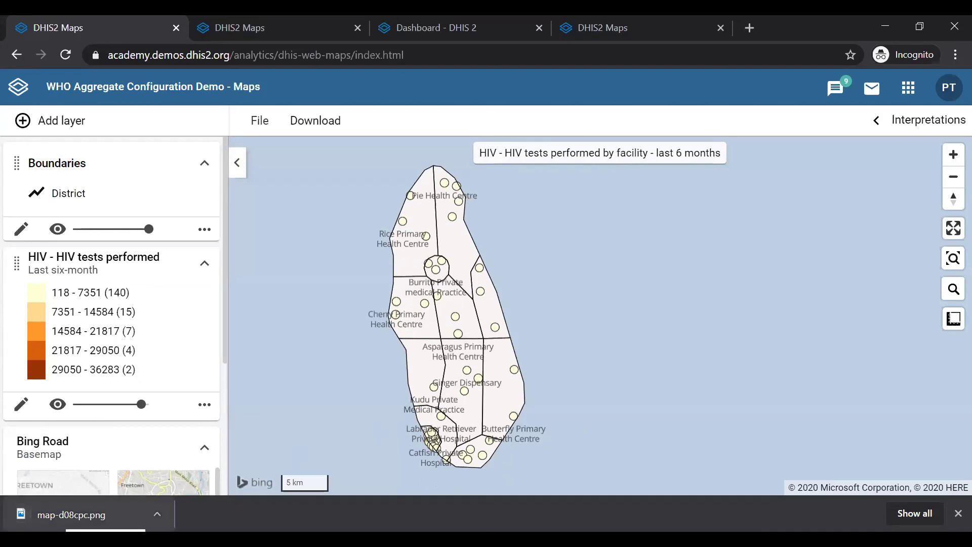
Open the downloaded map-d08cpc.png from the browser's download bar.
{"action": "left_click", "coordinate": [68, 514]}
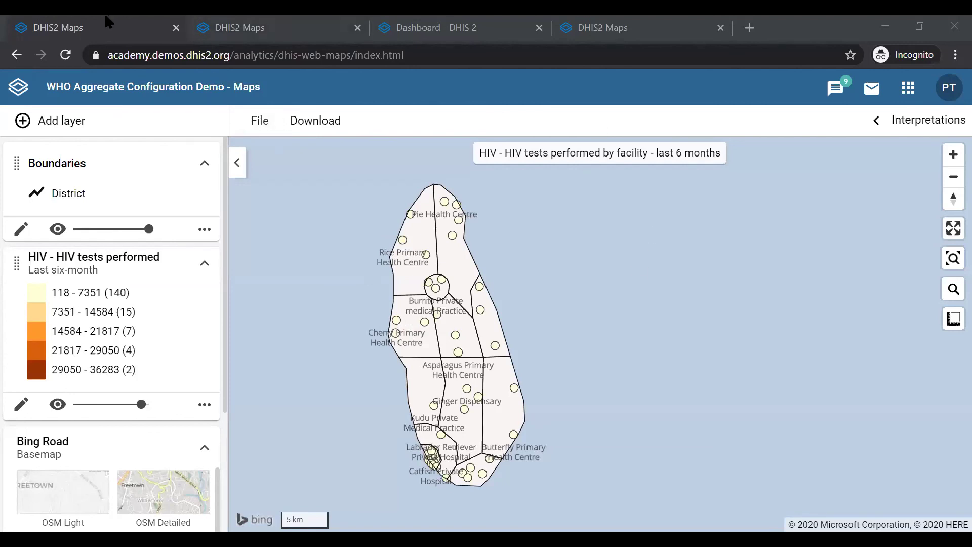
Switch to the female 'PA - HIV Tests Performed' map tab and select its URL.
{"action": "left_click", "coordinate": [238, 28]}
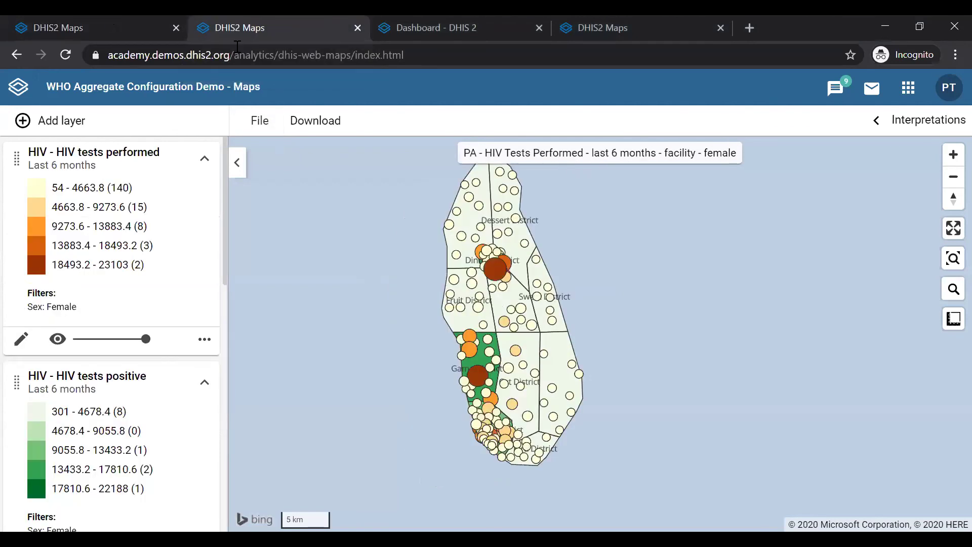
{"action": "left_click", "coordinate": [237, 52]}
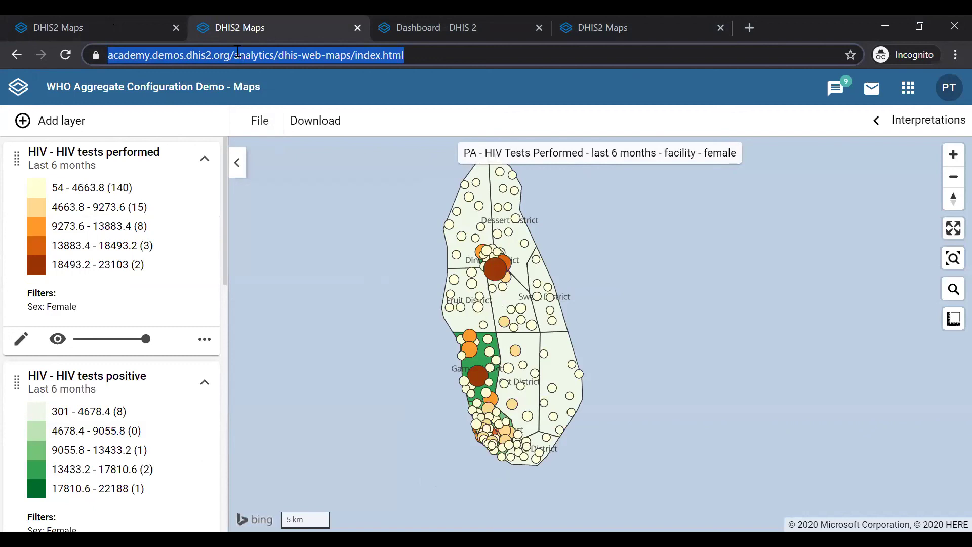
Load play.dhis2.org and open the stable 2.34.1 Sierra Leone demo sign-in page.
{"action": "type", "text": "play.dhis"}
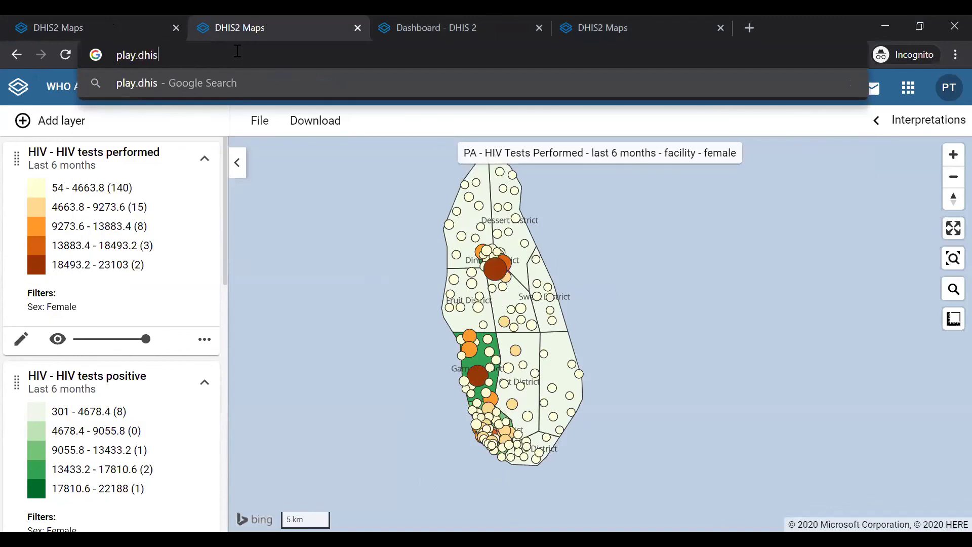
{"action": "type", "text": "2.org"}
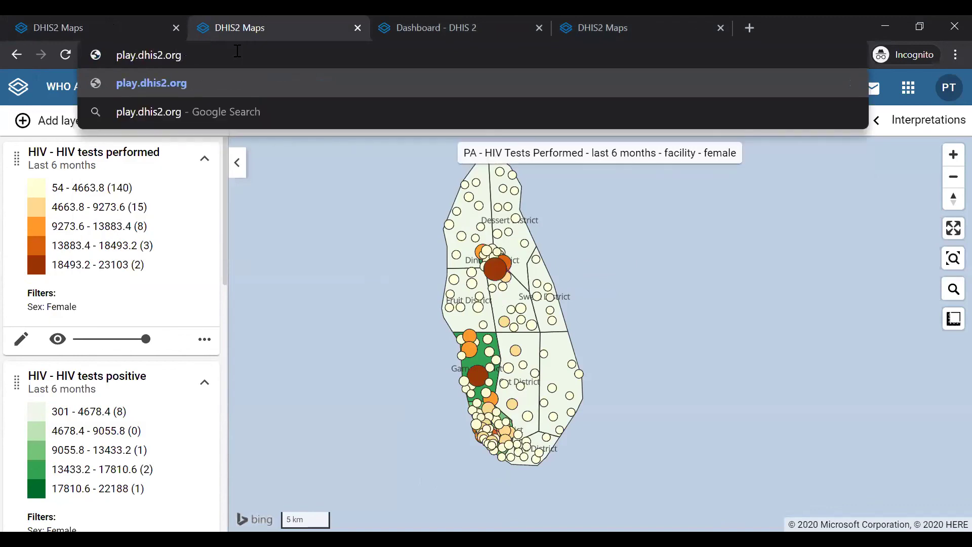
{"action": "key", "text": "Return"}
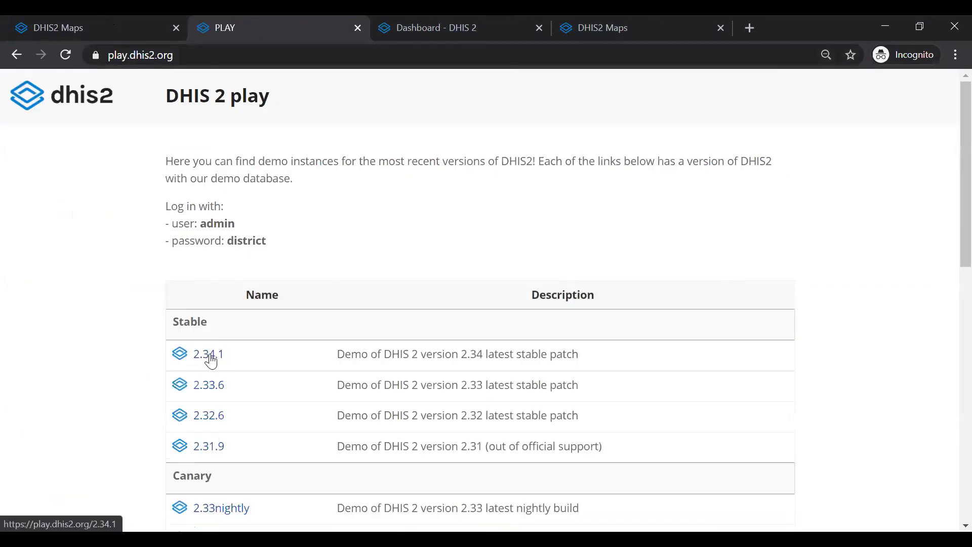
{"action": "left_click", "coordinate": [210, 356]}
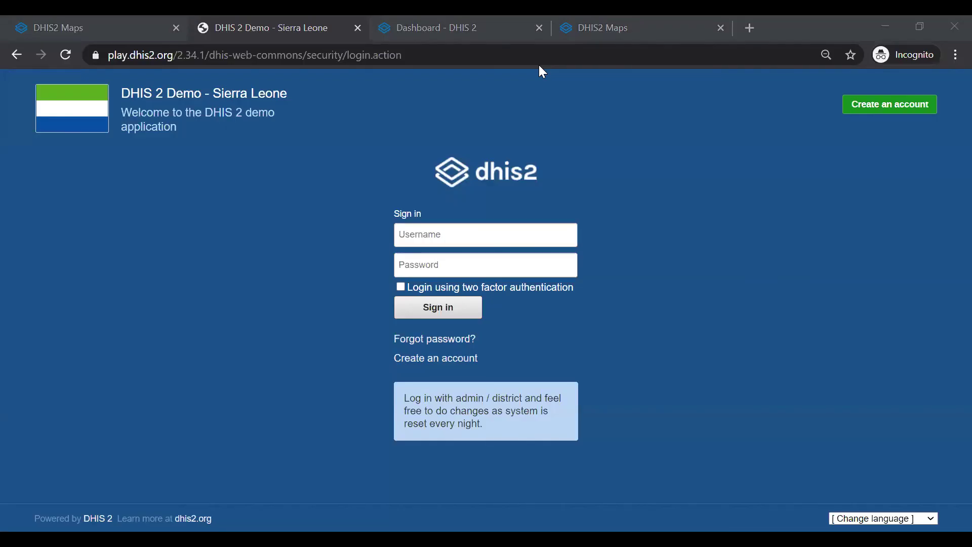
{"action": "left_click", "coordinate": [197, 213]}
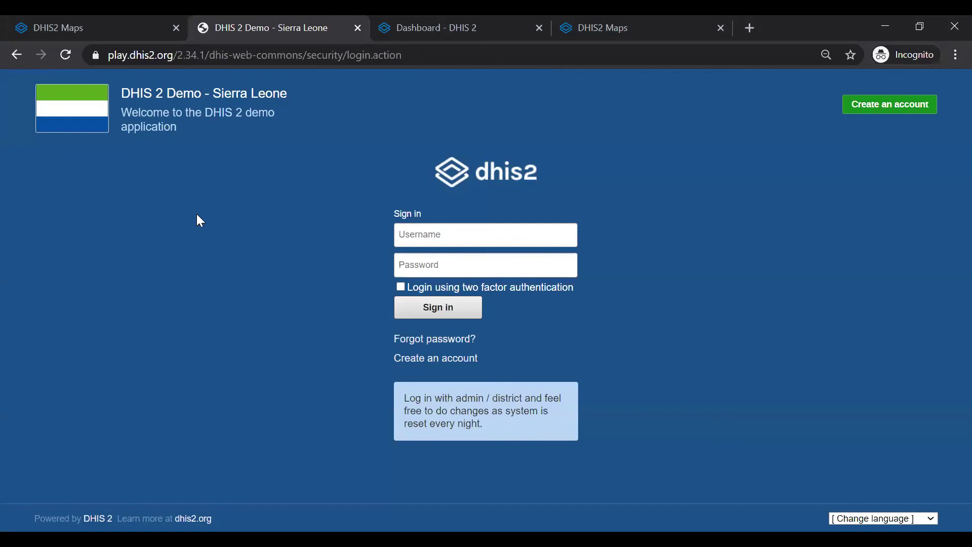
Sign in to the 2.34.1 Sierra Leone demo with the demo username and password.
{"action": "left_click", "coordinate": [417, 234]}
{"action": "type", "text": "admin"}
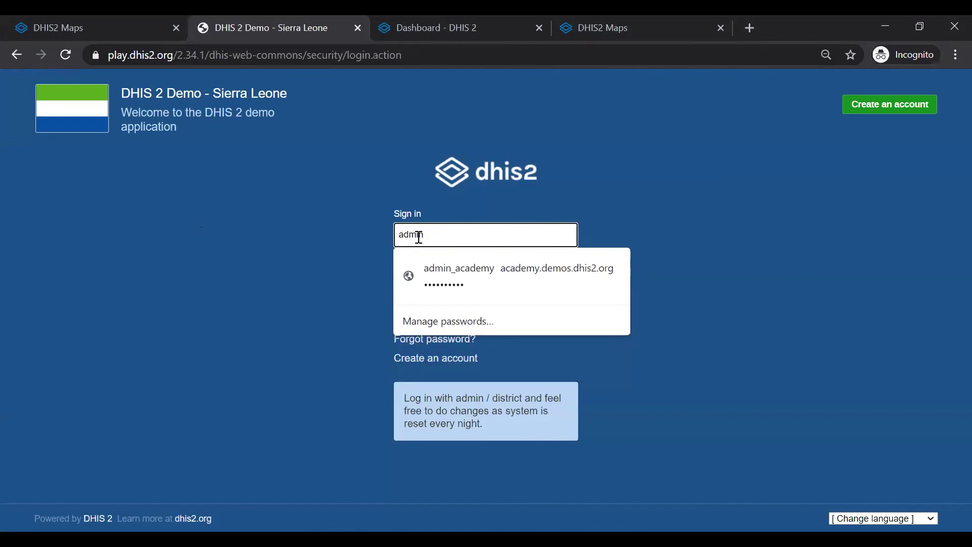
{"action": "key", "text": "Tab"}
{"action": "type", "text": "district"}
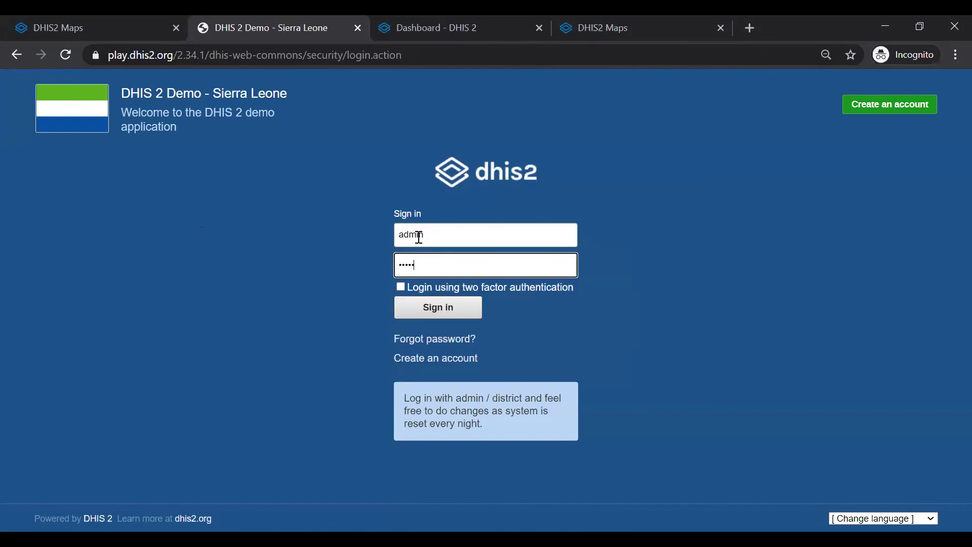
{"action": "key", "text": "Return"}
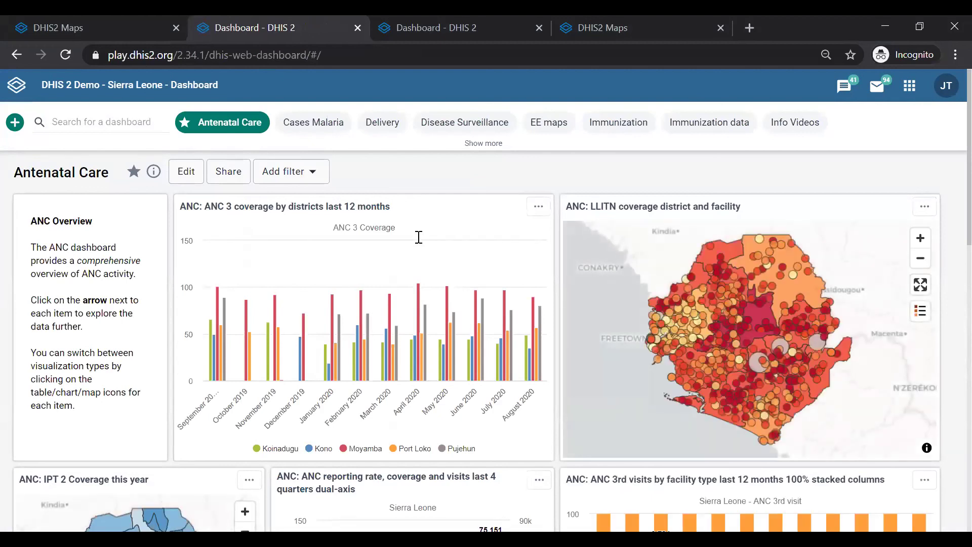
Launch the Maps app from the DHIS2 apps menu.
{"action": "left_click", "coordinate": [909, 87]}
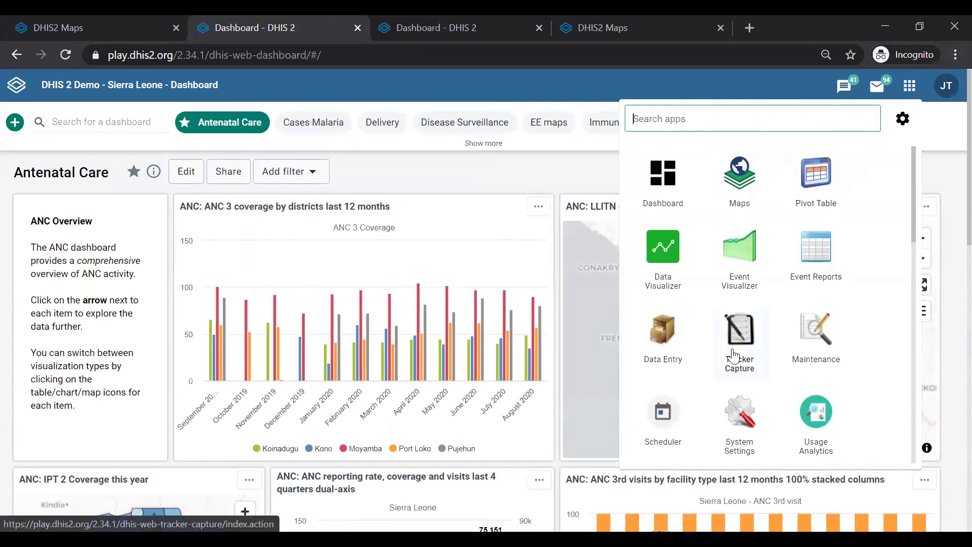
{"action": "scroll", "coordinate": [740, 342], "scroll_direction": "down", "scroll_amount": 5}
{"action": "scroll", "coordinate": [740, 342], "scroll_direction": "up", "scroll_amount": 5}
{"action": "left_click", "coordinate": [736, 178]}
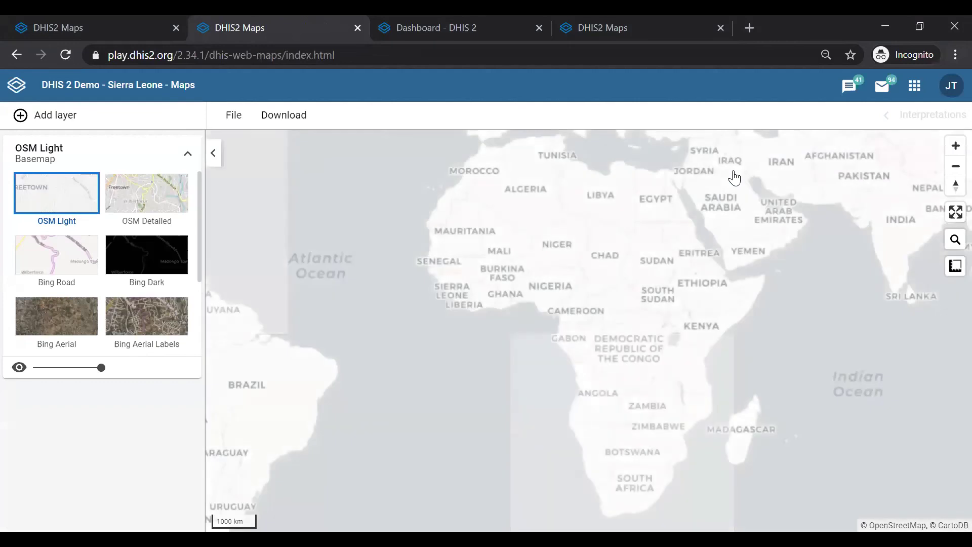
Search saved maps for 'ipt' and open 'ANC: IPT 2 Coverage this year'.
{"action": "left_click", "coordinate": [240, 123]}
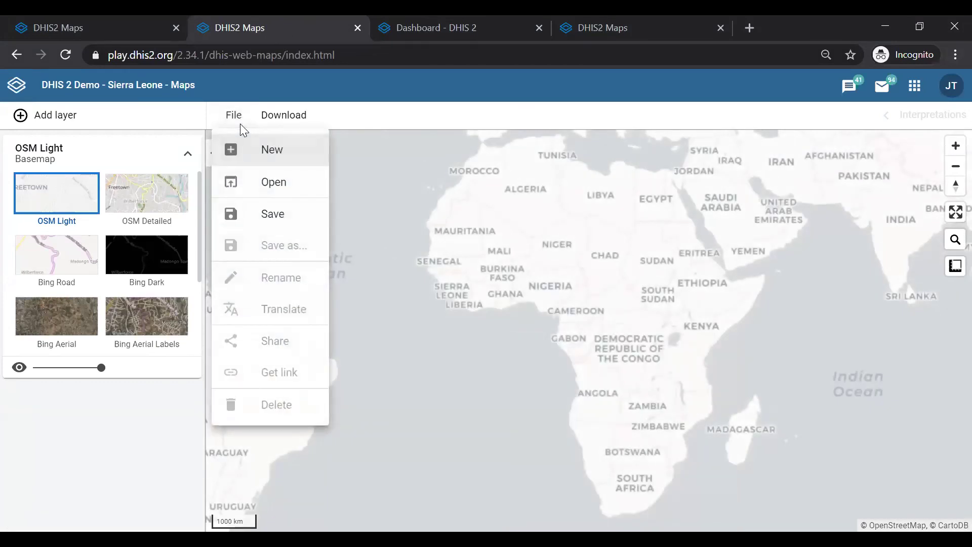
{"action": "left_click", "coordinate": [266, 191]}
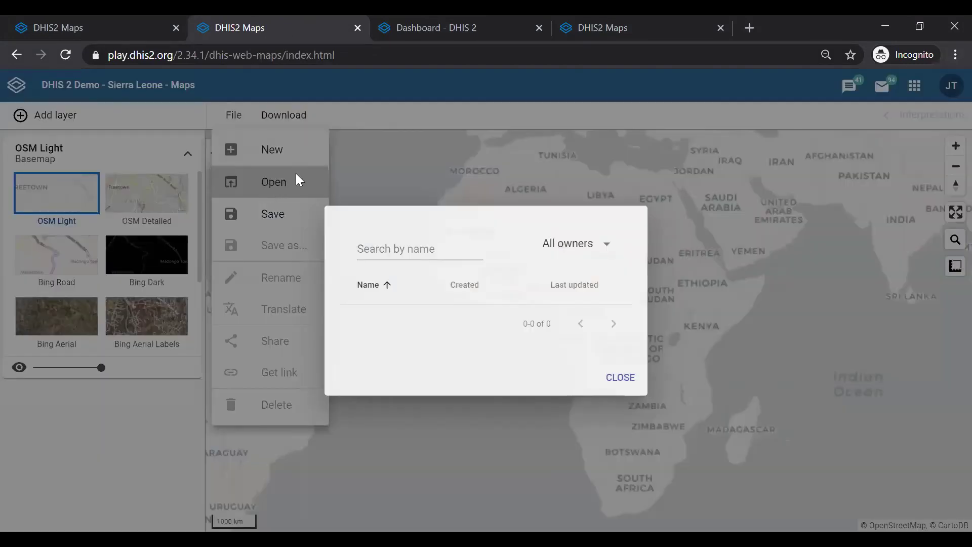
{"action": "left_click", "coordinate": [305, 142]}
{"action": "type", "text": "ipt"}
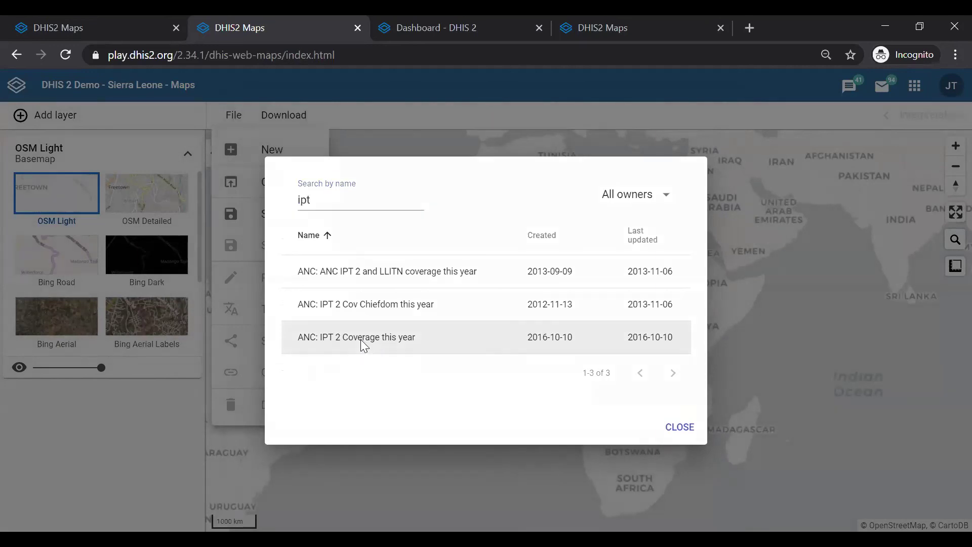
{"action": "left_click", "coordinate": [360, 339]}
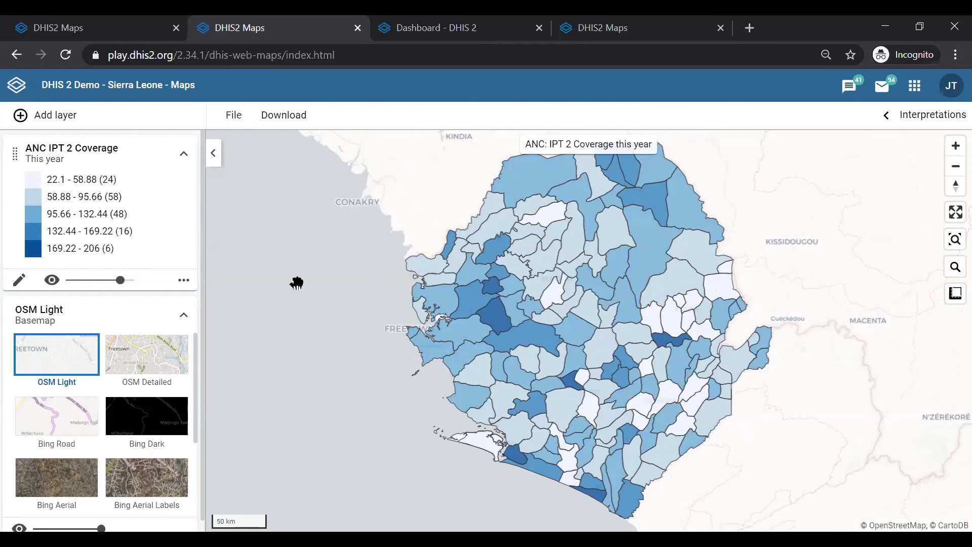
Show the More actions list on the ANC IPT 2 Coverage layer card.
{"action": "left_click", "coordinate": [184, 282]}
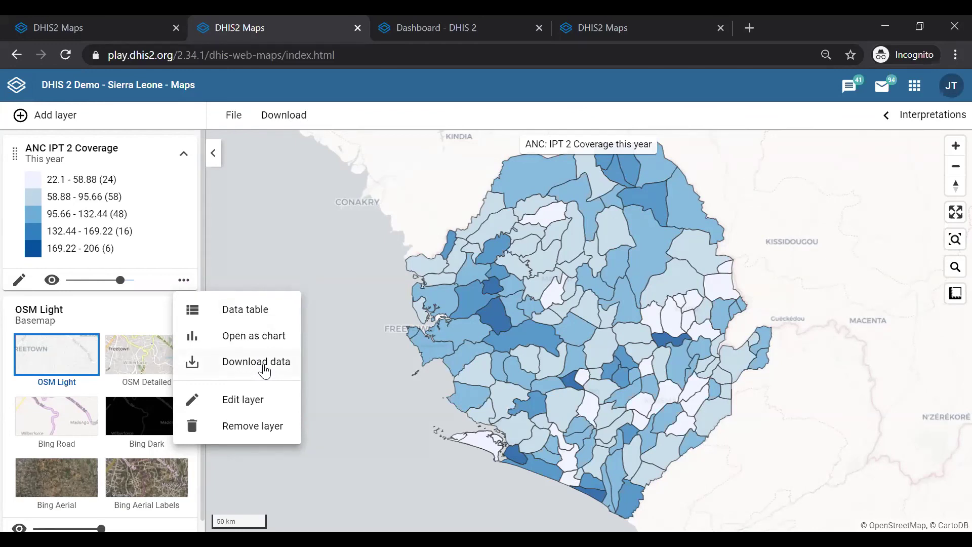
Download the ANC IPT 2 Coverage layer's data as a GeoJSON file.
{"action": "left_click", "coordinate": [186, 279]}
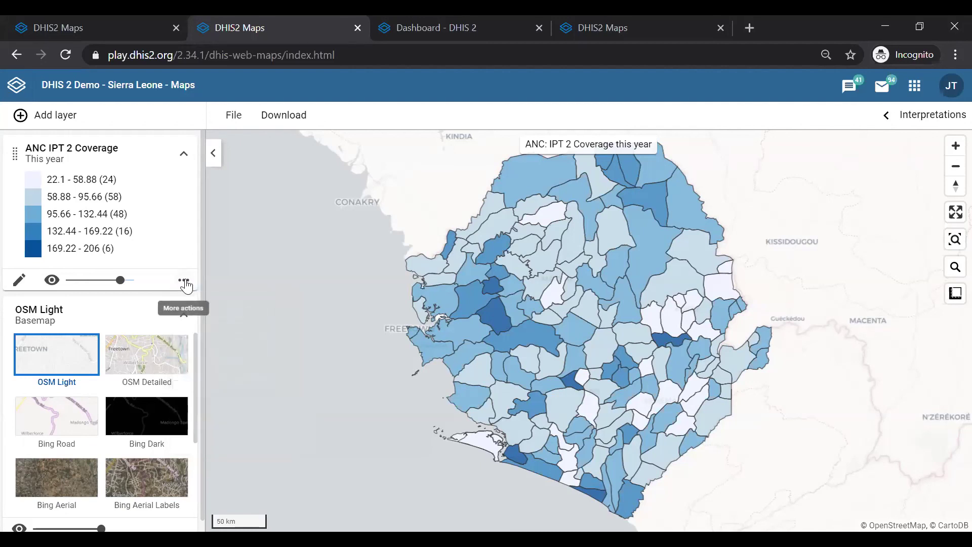
{"action": "left_click", "coordinate": [186, 281]}
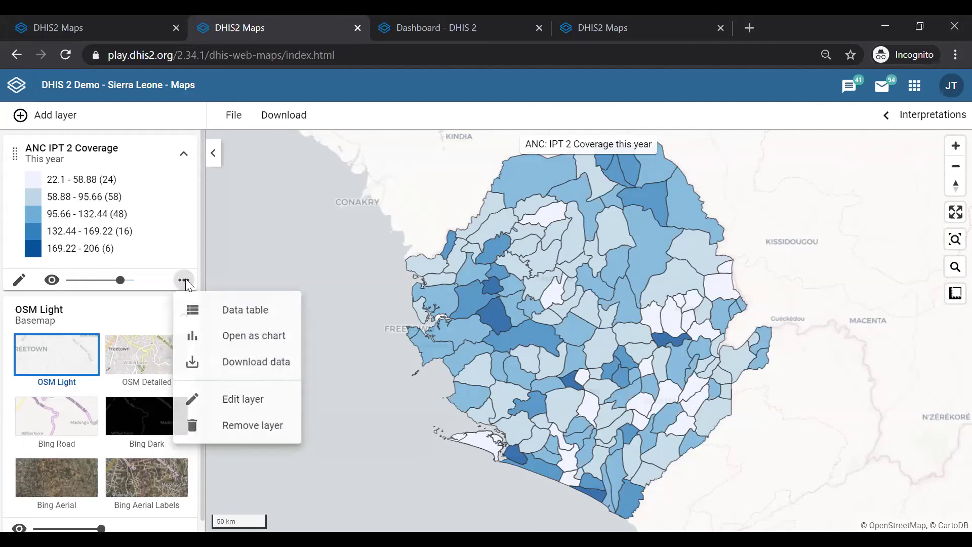
{"action": "left_click", "coordinate": [264, 374]}
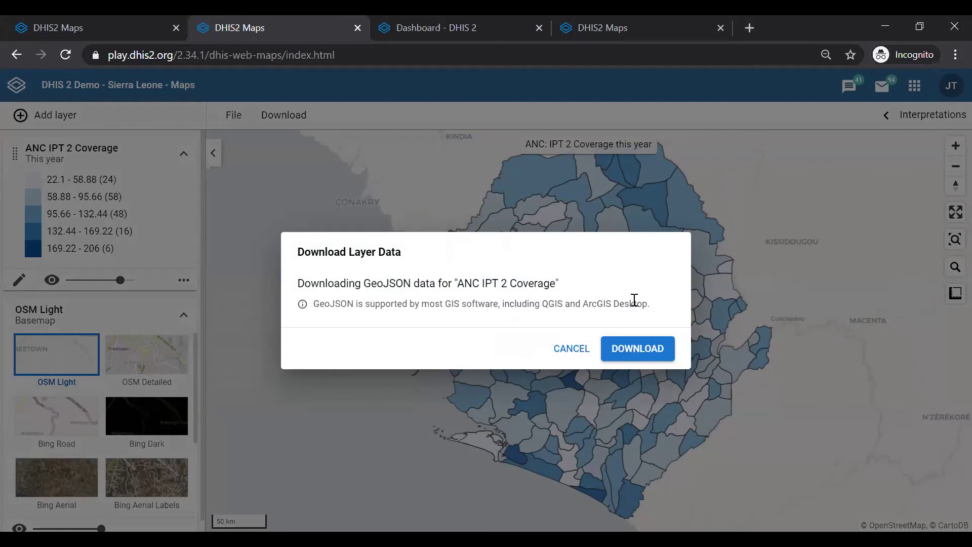
{"action": "left_click", "coordinate": [633, 352]}
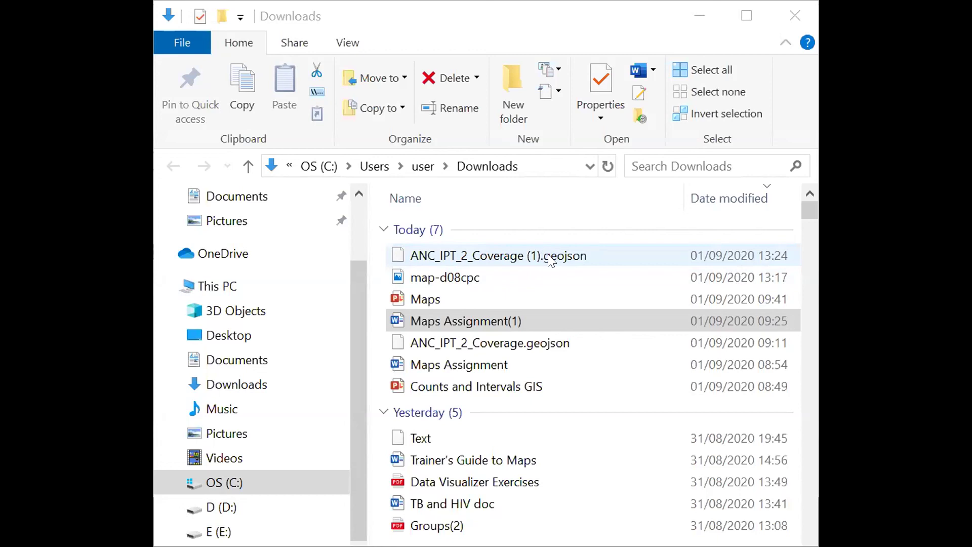
Select ANC_IPT_2_Coverage (1).geojson in Downloads to open it in Notepad++.
{"action": "left_click", "coordinate": [551, 260]}
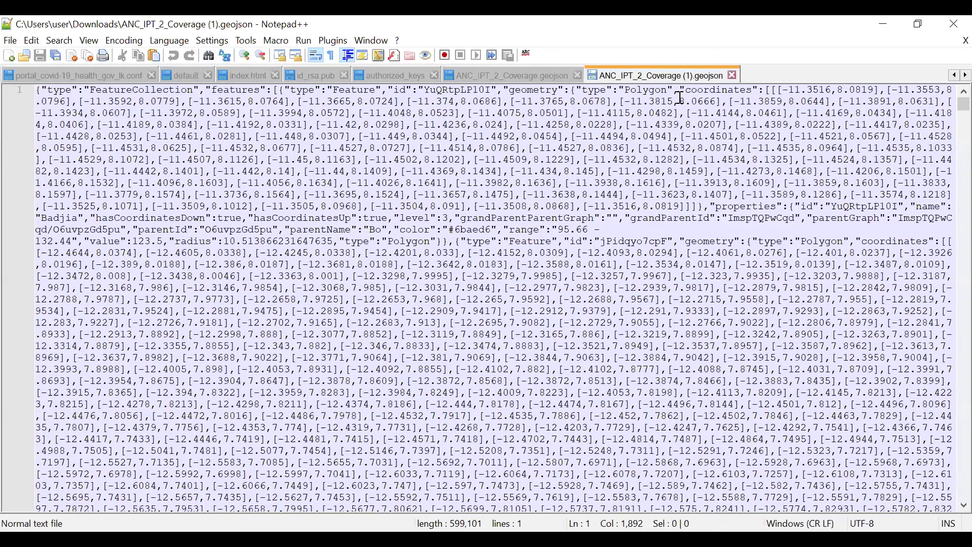
Select all the GeoJSON text and pretty-print it with JSON Viewer's Format JSON.
{"action": "left_click", "coordinate": [482, 185]}
{"action": "key", "text": "ctrl+a"}
{"action": "left_click", "coordinate": [334, 40]}
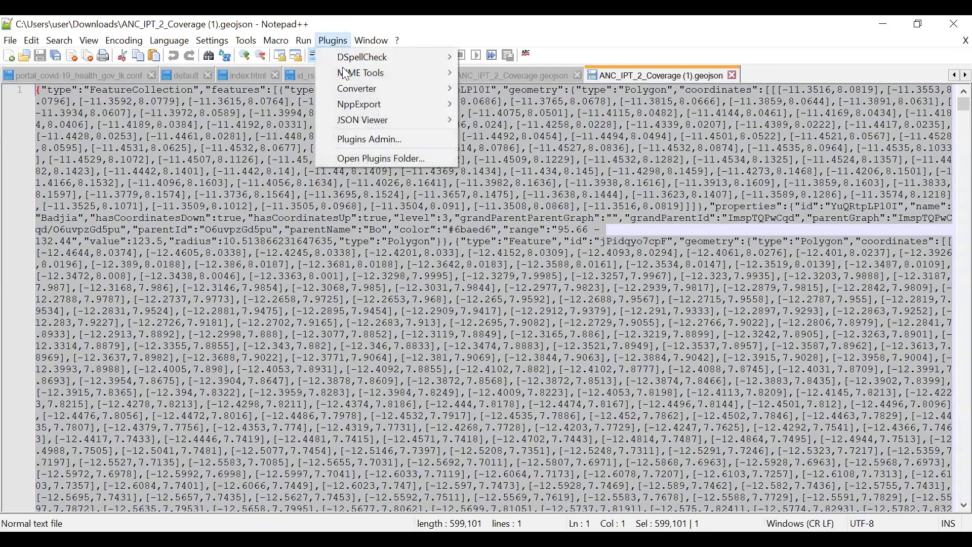
{"action": "left_click", "coordinate": [498, 133]}
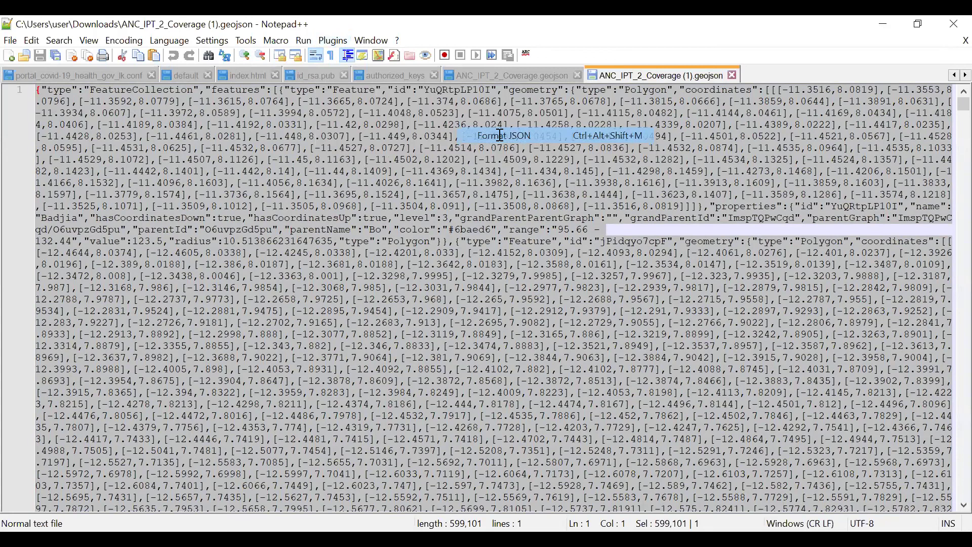
Scroll the formatted file and inspect coordinates -12.6706 and 9.336 on lines 8108-8109.
{"action": "scroll", "coordinate": [456, 252], "scroll_direction": "up", "scroll_amount": 20}
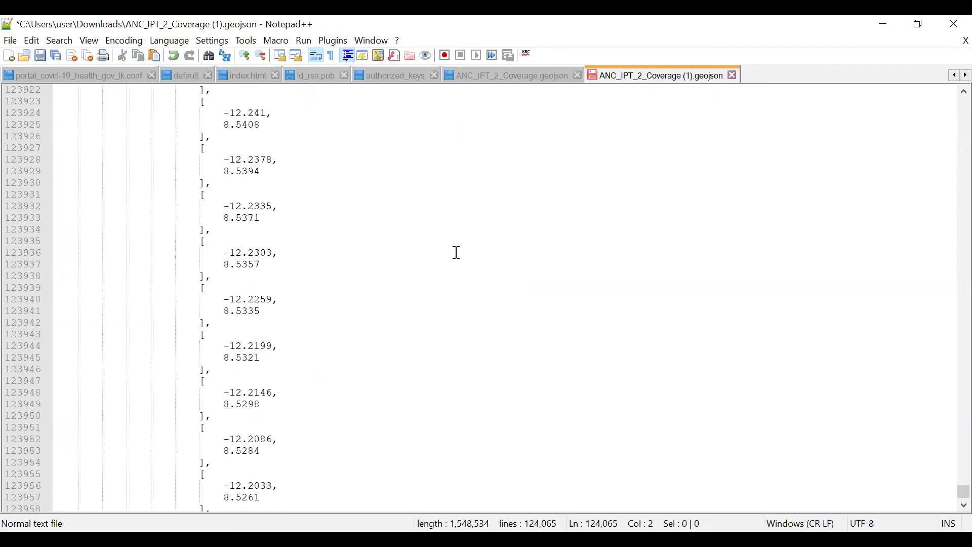
{"action": "left_click_drag", "start_coordinate": [948, 491], "coordinate": [948, 134]}
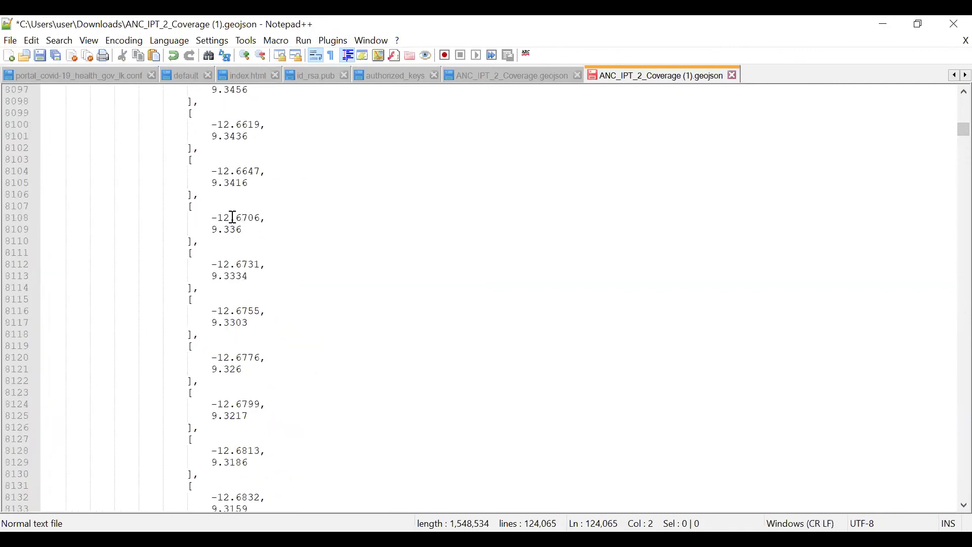
{"action": "left_click", "coordinate": [212, 214]}
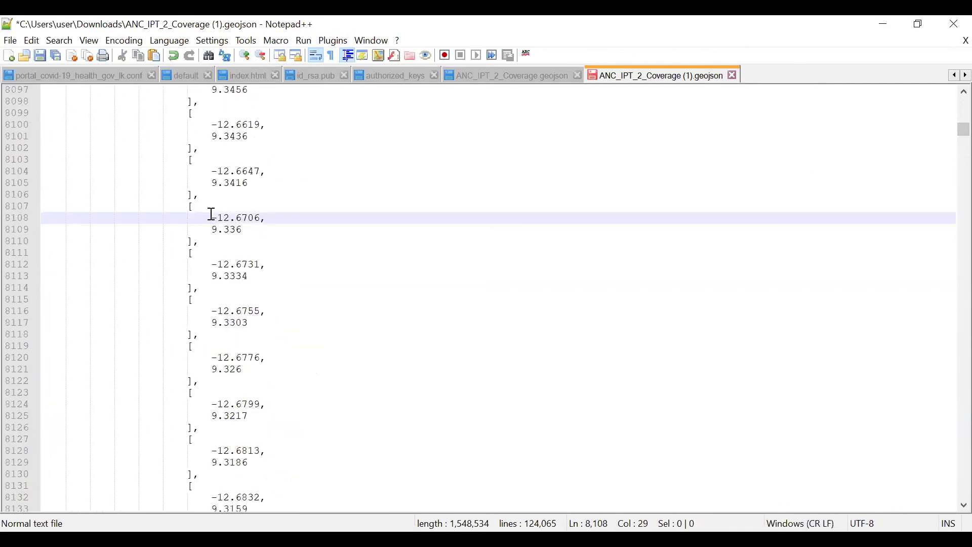
{"action": "left_click", "coordinate": [247, 232]}
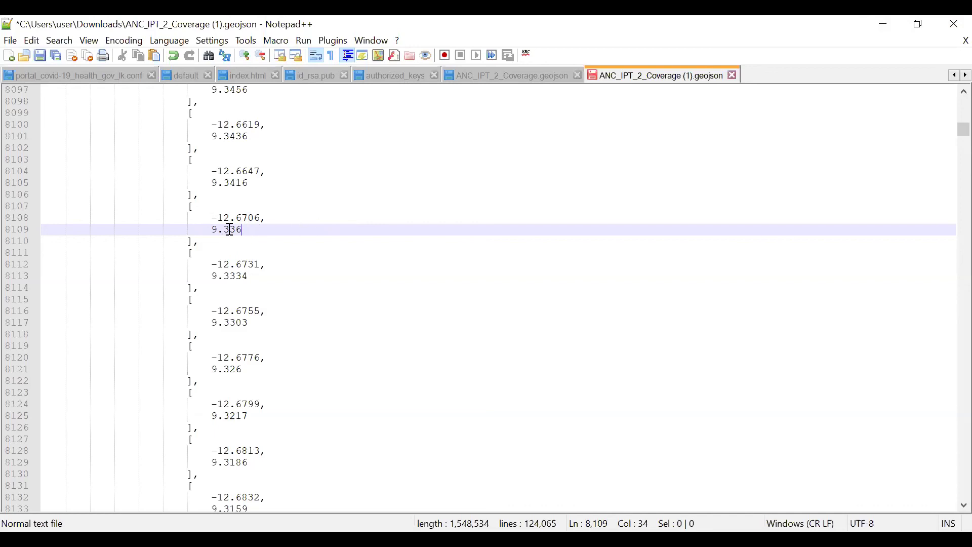
{"action": "scroll", "coordinate": [339, 214], "scroll_direction": "up", "scroll_amount": 12}
{"action": "scroll", "coordinate": [338, 214], "scroll_direction": "up", "scroll_amount": 20}
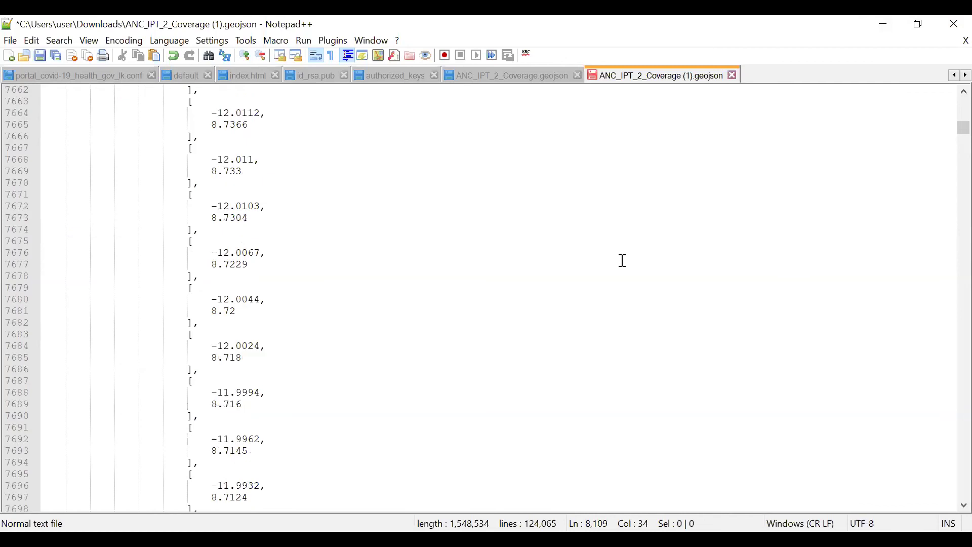
{"action": "scroll", "coordinate": [425, 253], "scroll_direction": "up", "scroll_amount": 20}
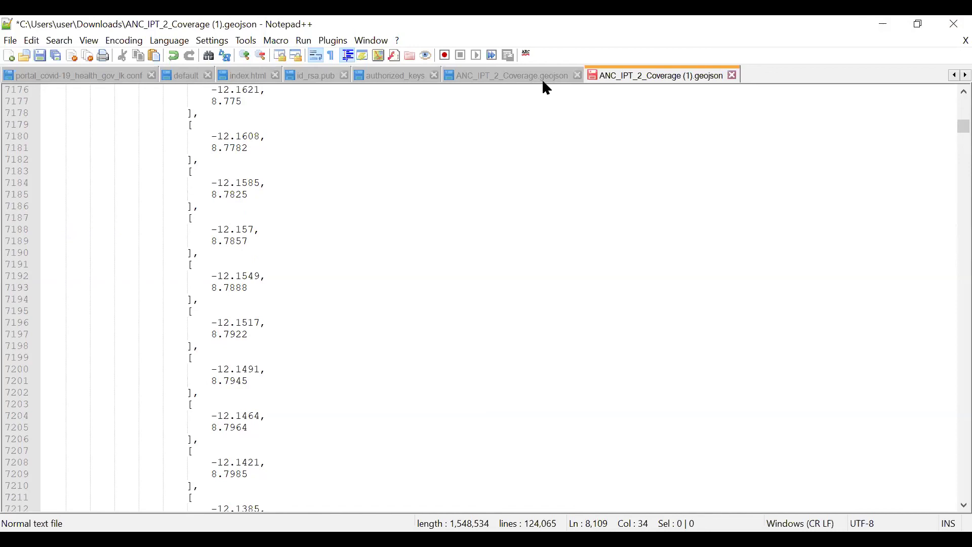
Switch to the 'Dashboard - DHIS 2' HIV Burden tab and select its URL.
{"action": "left_click", "coordinate": [594, 25]}
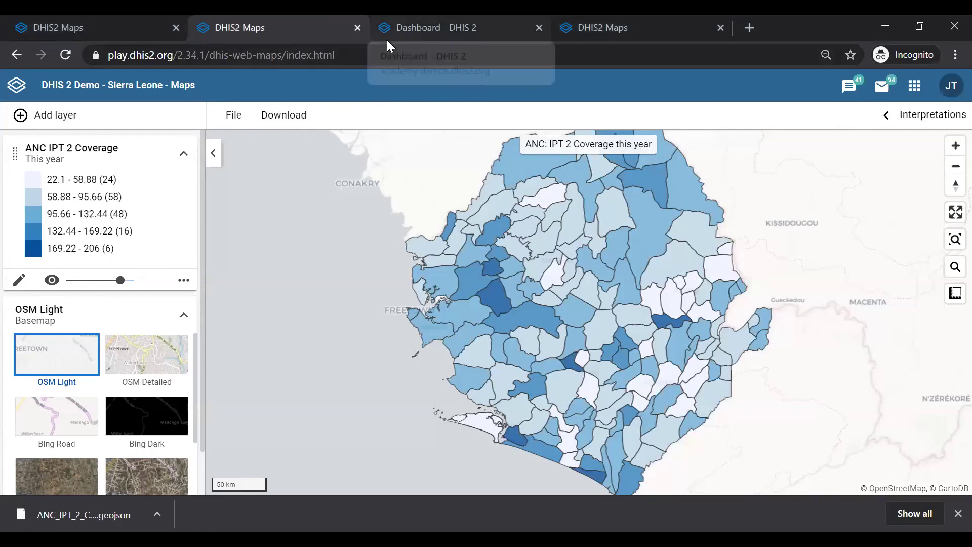
{"action": "left_click", "coordinate": [426, 30]}
{"action": "left_click", "coordinate": [305, 57]}
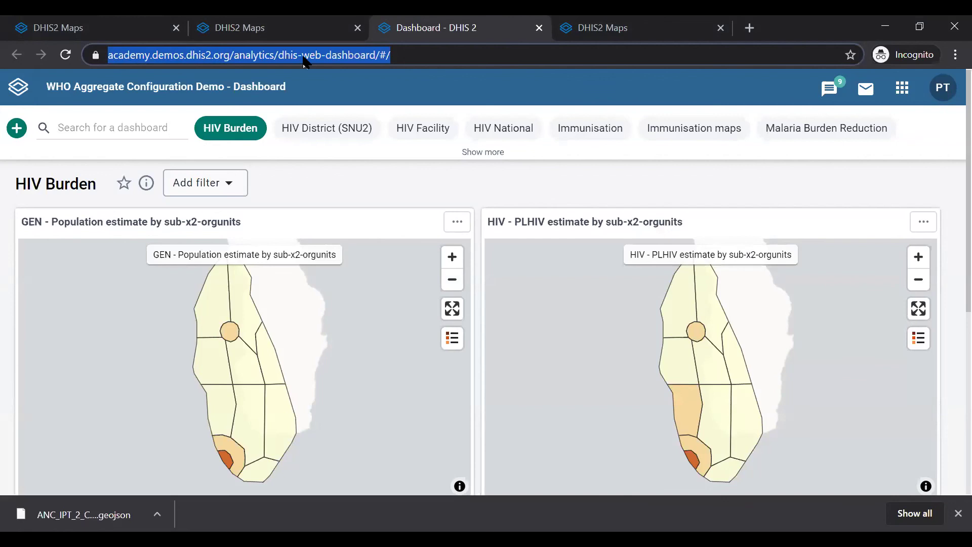
Search Google for 'arc gis' and switch to the corrected 'arcgis' results.
{"action": "type", "text": "arc gis"}
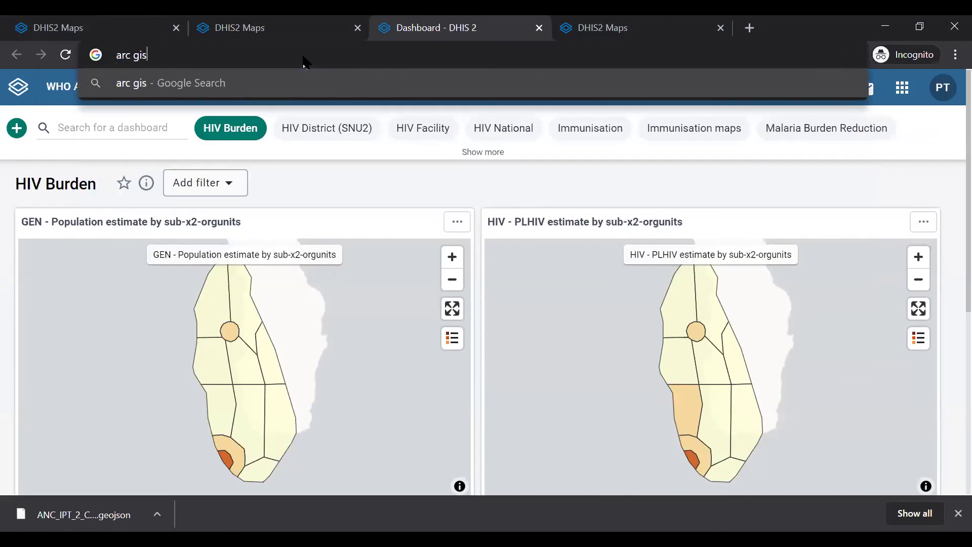
{"action": "key", "text": "Return"}
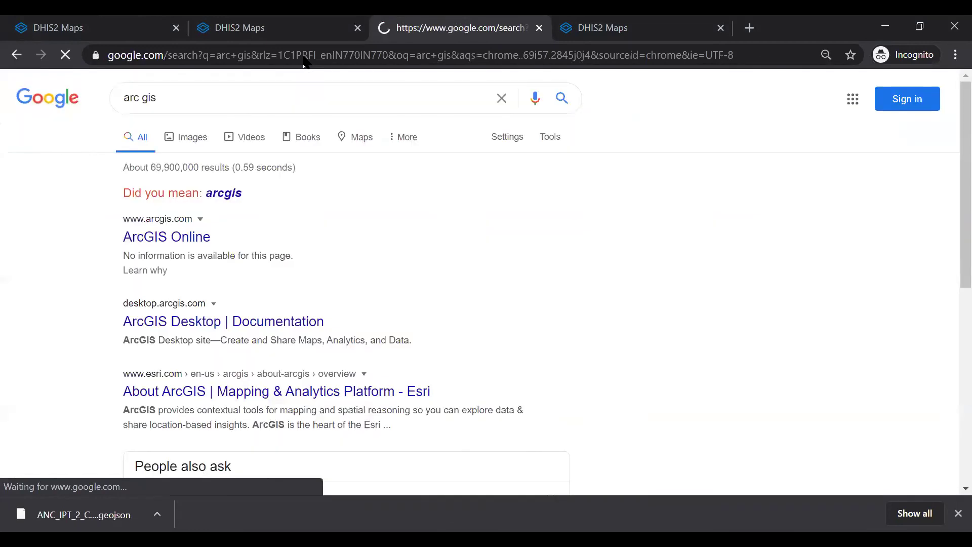
{"action": "left_click", "coordinate": [224, 193]}
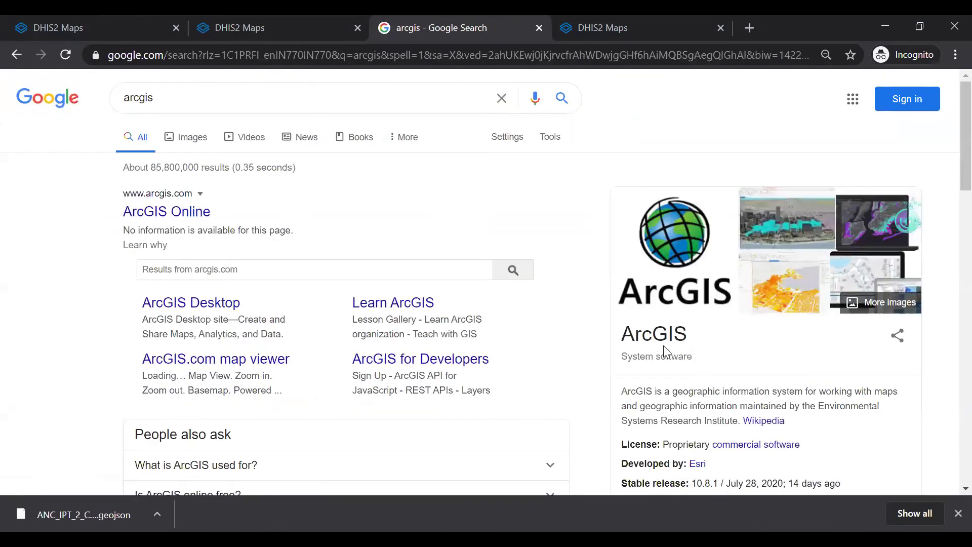
{"action": "scroll", "coordinate": [663, 346], "scroll_direction": "down", "scroll_amount": 1}
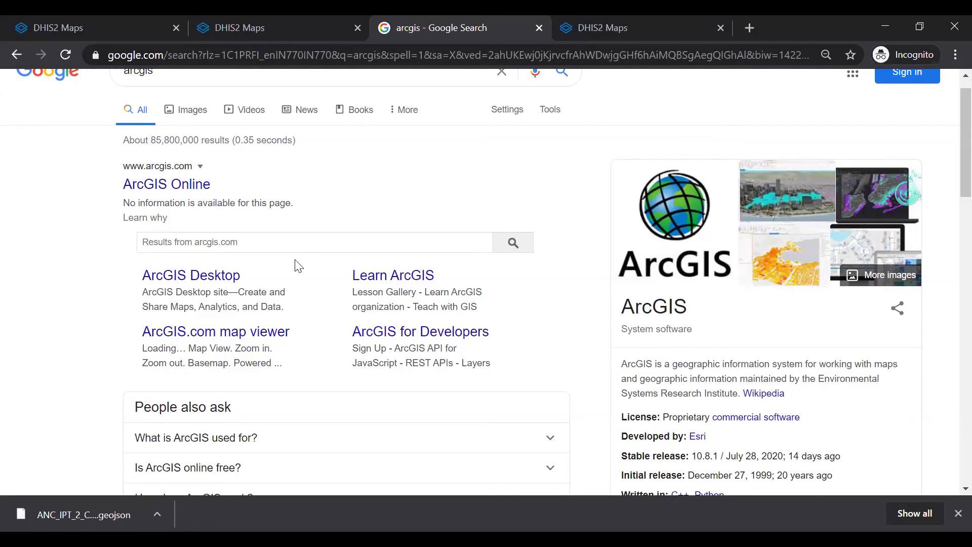
{"action": "scroll", "coordinate": [317, 172], "scroll_direction": "up", "scroll_amount": 1}
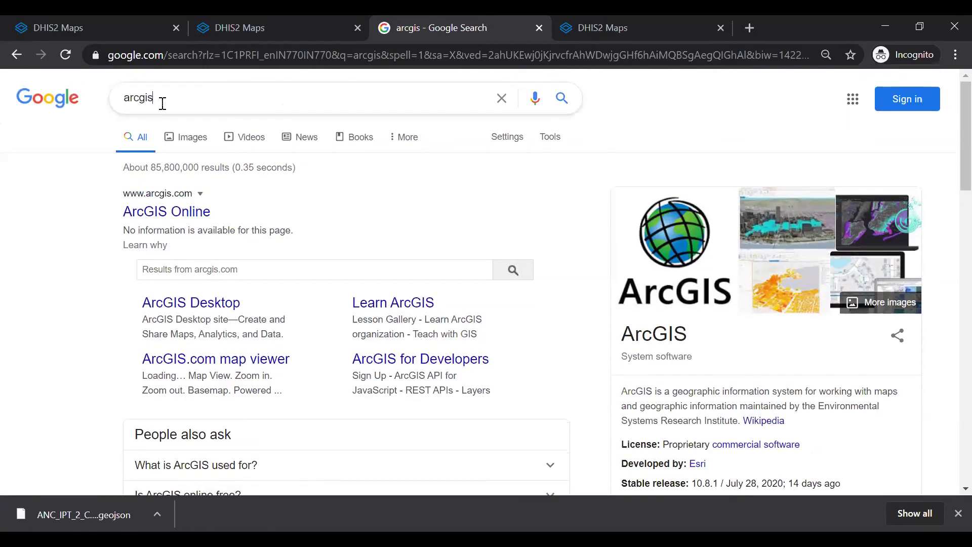
Replace the search term with 'qgis' and run the search.
{"action": "key", "text": "BackSpace"}
{"action": "key", "text": "BackSpace"}
{"action": "key", "text": "BackSpace"}
{"action": "key", "text": "BackSpace"}
{"action": "key", "text": "BackSpace"}
{"action": "key", "text": "BackSpace"}
{"action": "type", "text": "qgis"}
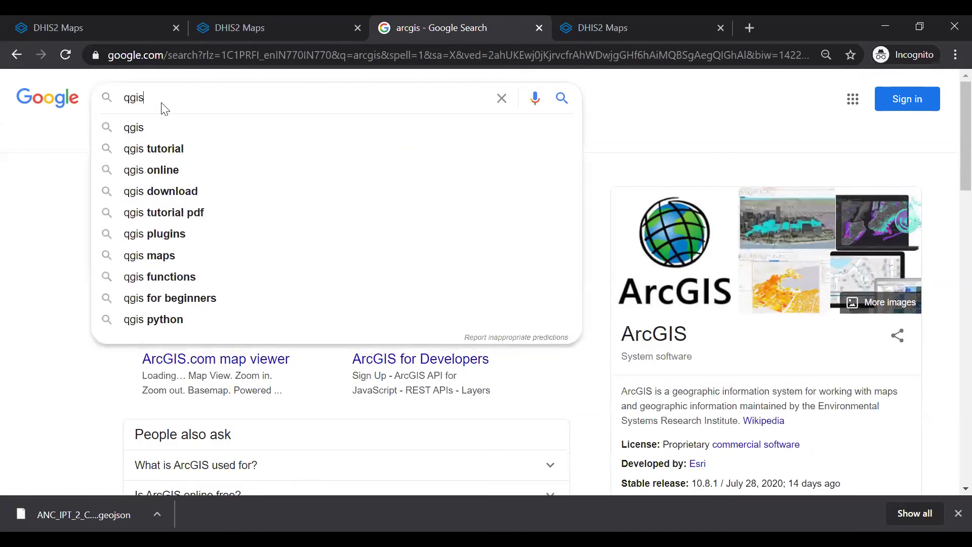
{"action": "key", "text": "Return"}
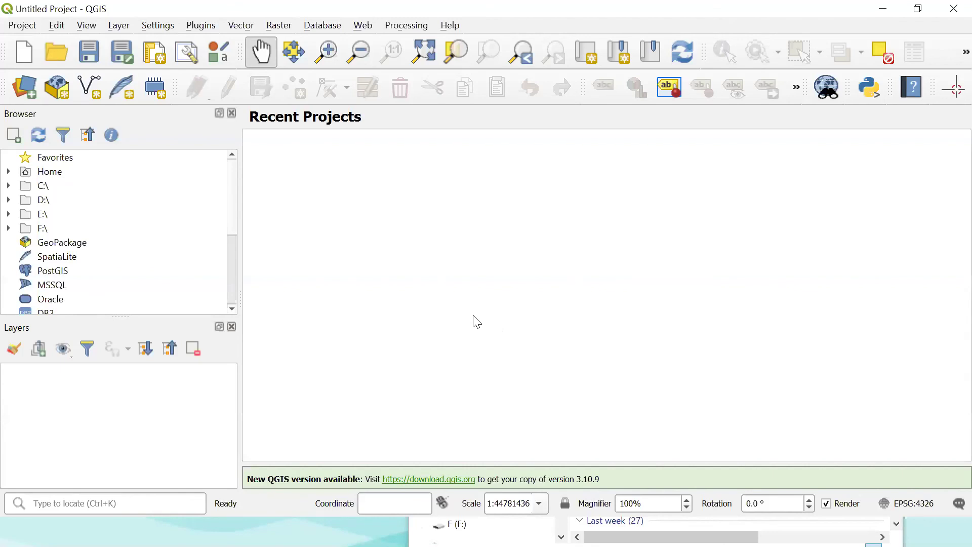
Drag ANC_IPT_2_Coverage (1).geojson from Downloads onto the QGIS canvas and centre the district map.
{"action": "key", "text": "alt+Tab"}
{"action": "key", "text": "alt+Tab"}
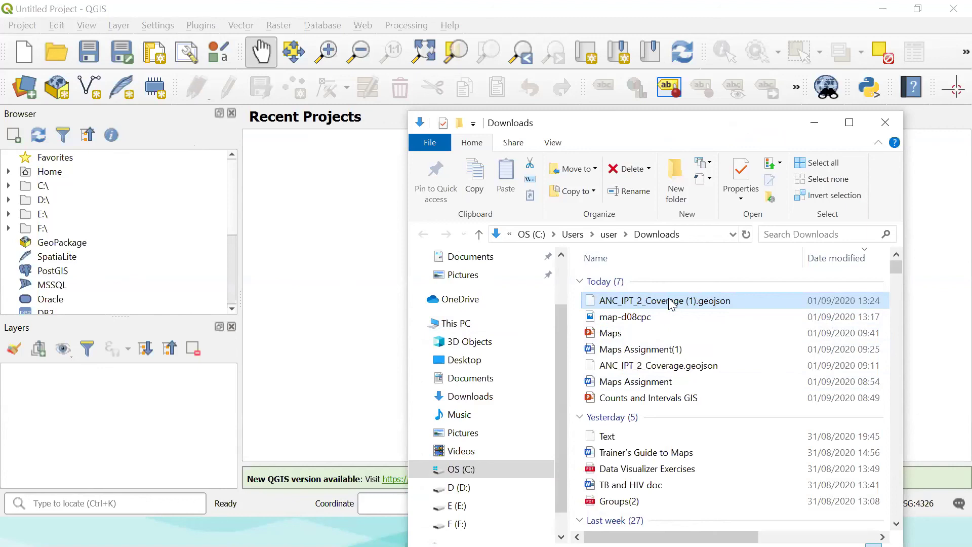
{"action": "left_click_drag", "start_coordinate": [670, 302], "coordinate": [145, 411]}
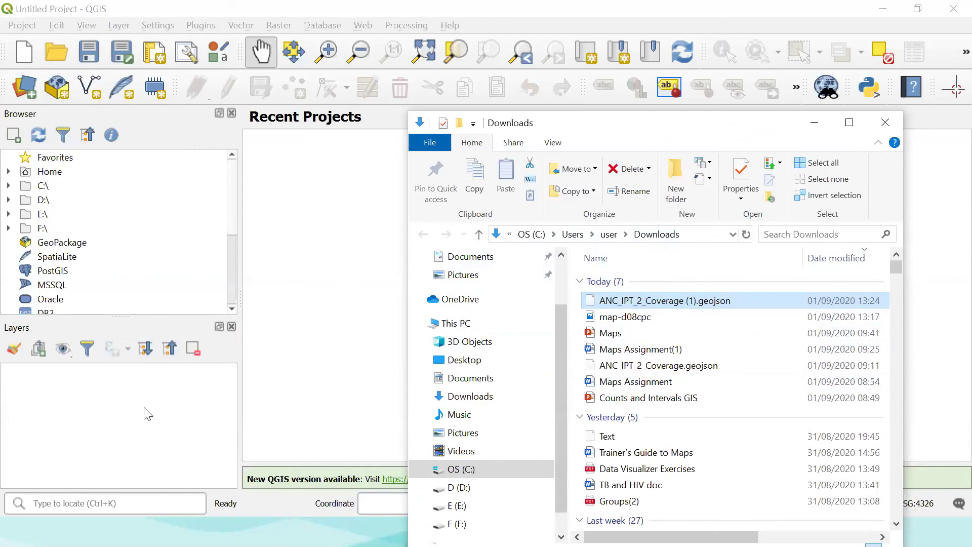
{"action": "left_click", "coordinate": [814, 124]}
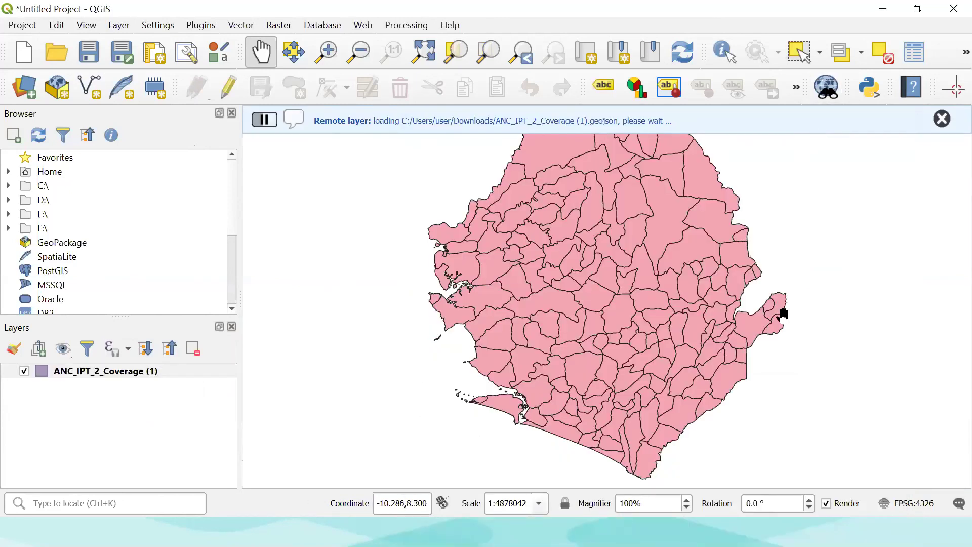
{"action": "scroll", "coordinate": [783, 315], "scroll_direction": "down", "scroll_amount": 2}
{"action": "scroll", "coordinate": [783, 315], "scroll_direction": "down", "scroll_amount": 1}
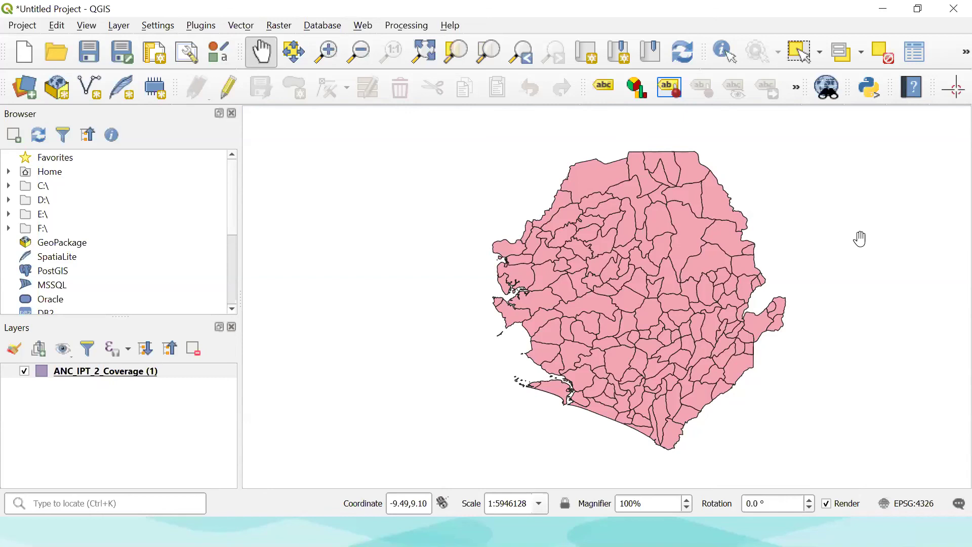
{"action": "left_click_drag", "start_coordinate": [859, 240], "coordinate": [810, 255]}
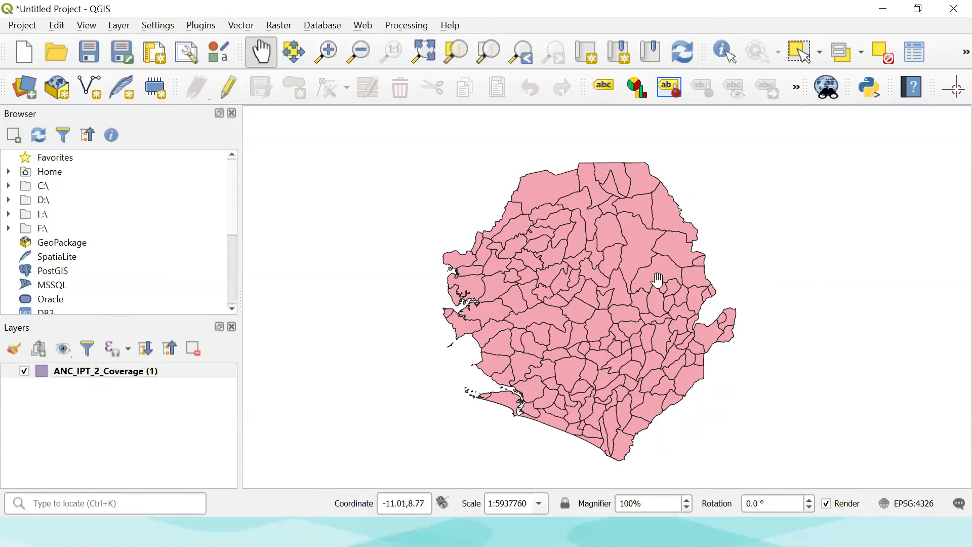
{"action": "left_click_drag", "start_coordinate": [616, 287], "coordinate": [615, 286]}
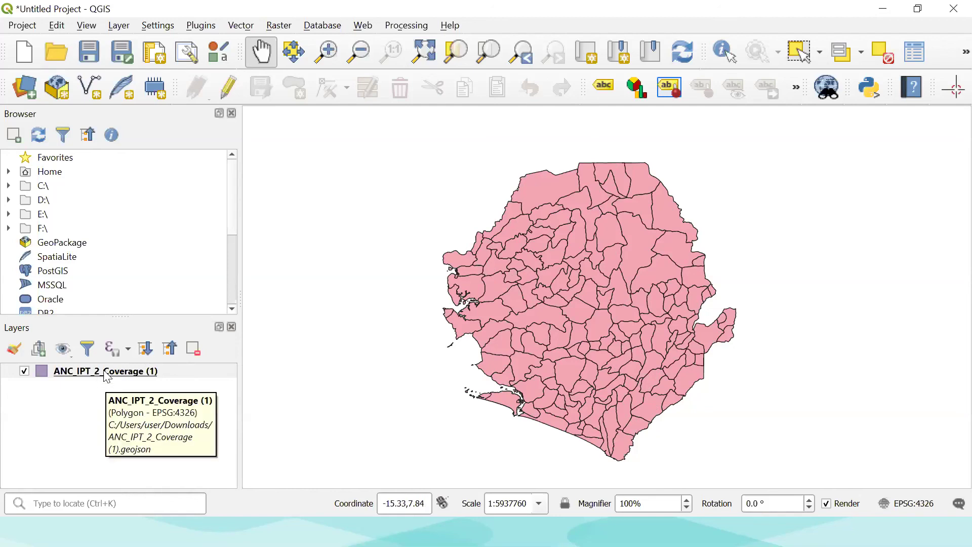
{"action": "right_click", "coordinate": [106, 376]}
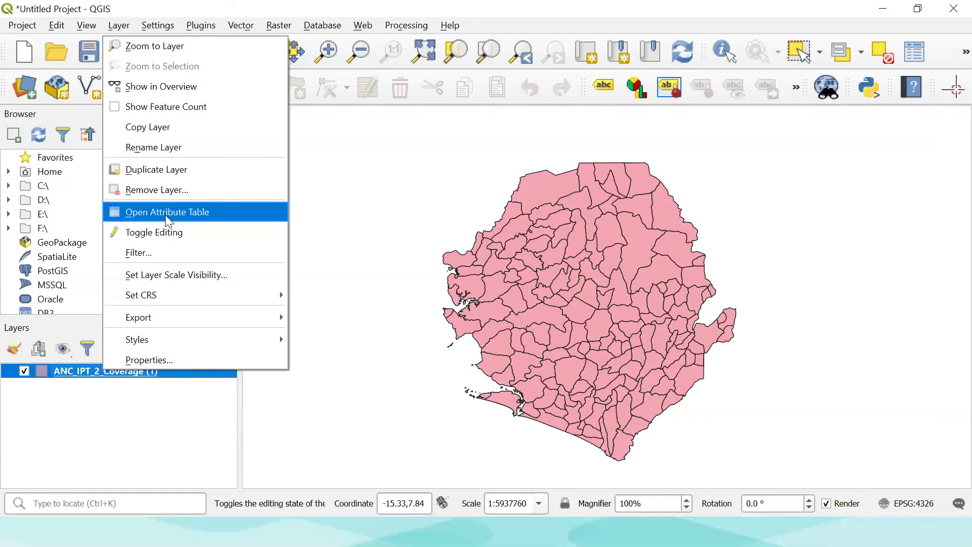
{"action": "left_click", "coordinate": [165, 213]}
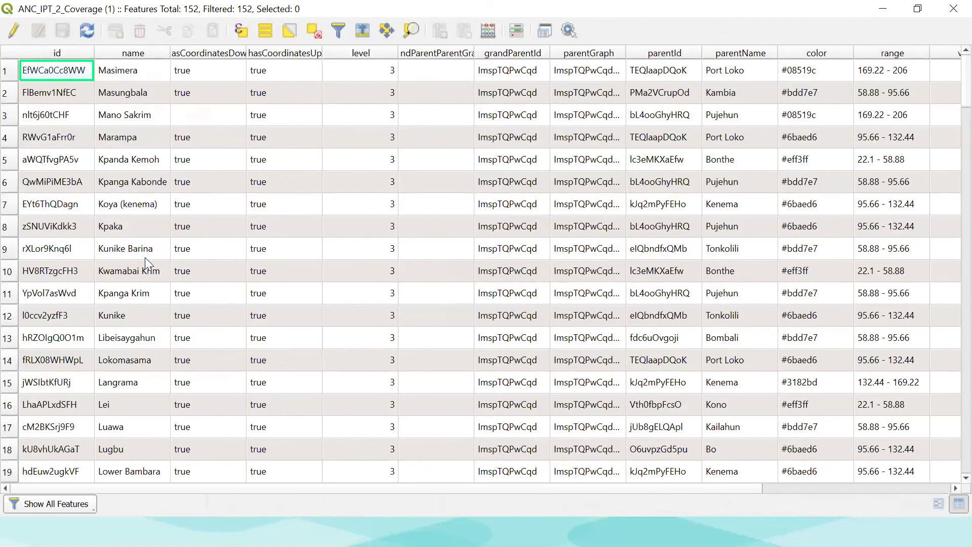
{"action": "scroll", "coordinate": [136, 379], "scroll_direction": "down", "scroll_amount": 5}
{"action": "scroll", "coordinate": [739, 229], "scroll_direction": "right", "scroll_amount": 3}
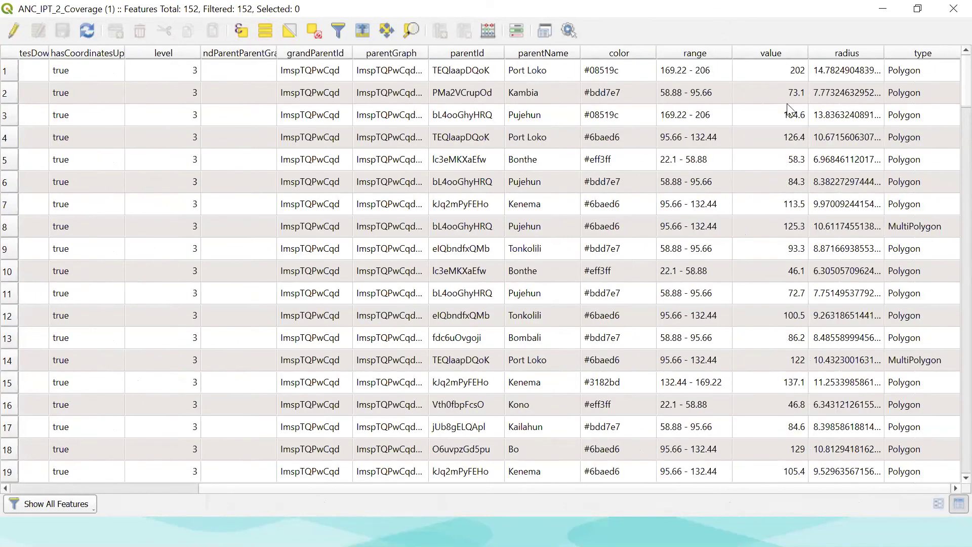
{"action": "scroll", "coordinate": [794, 329], "scroll_direction": "down", "scroll_amount": 3}
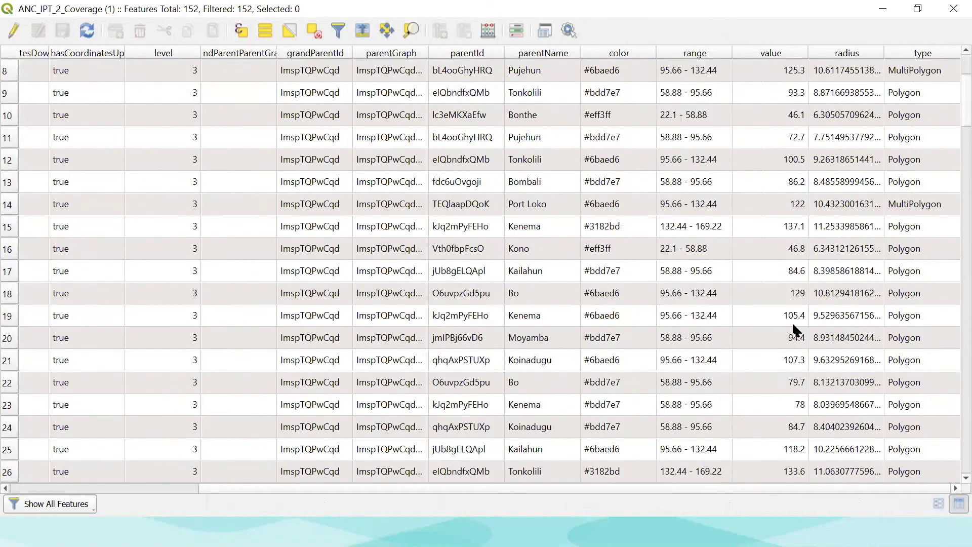
{"action": "scroll", "coordinate": [794, 329], "scroll_direction": "up", "scroll_amount": 3}
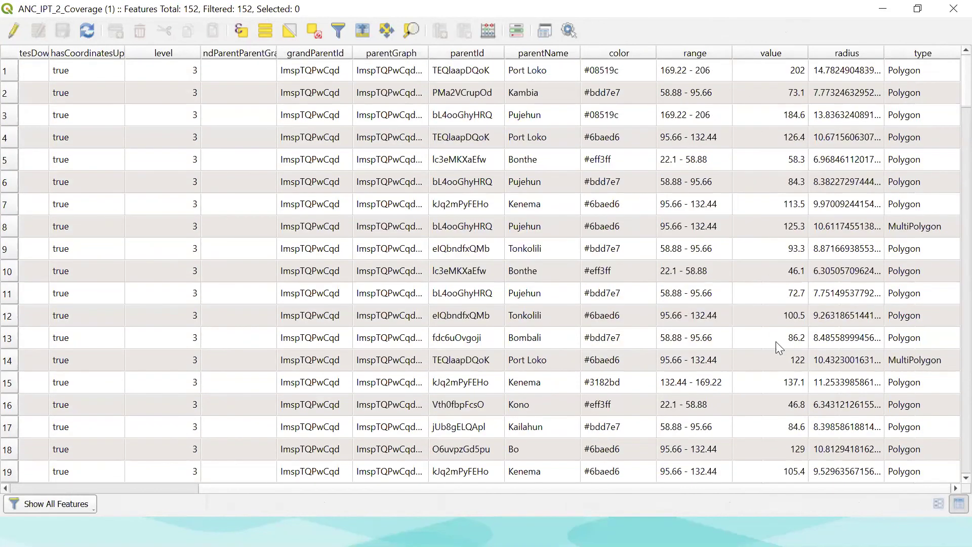
{"action": "scroll", "coordinate": [773, 350], "scroll_direction": "down", "scroll_amount": 3}
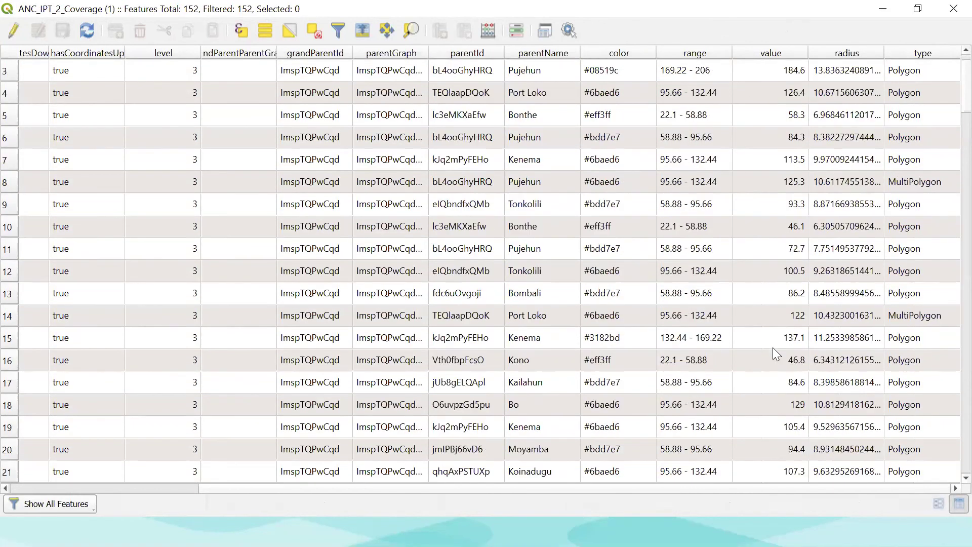
{"action": "scroll", "coordinate": [774, 349], "scroll_direction": "down", "scroll_amount": 6}
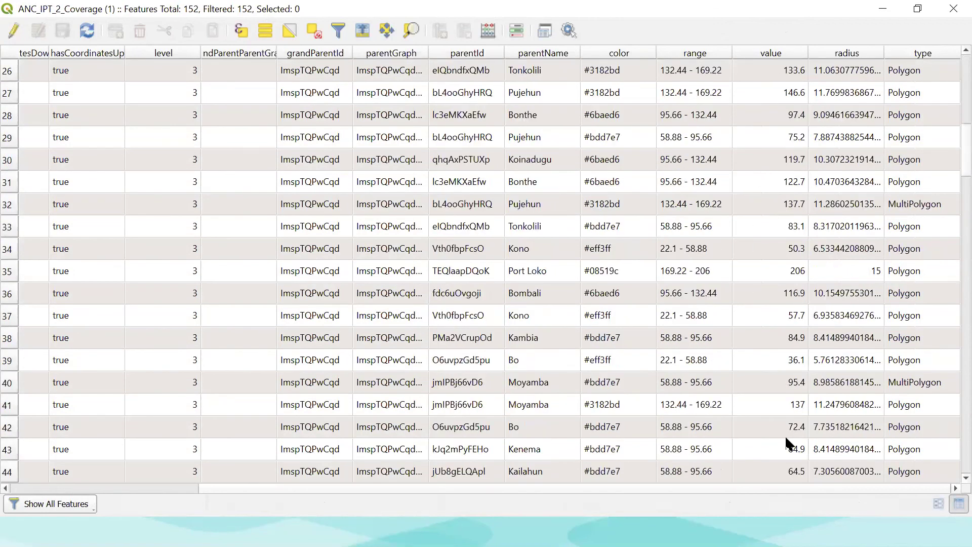
{"action": "scroll", "coordinate": [786, 438], "scroll_direction": "down", "scroll_amount": 14}
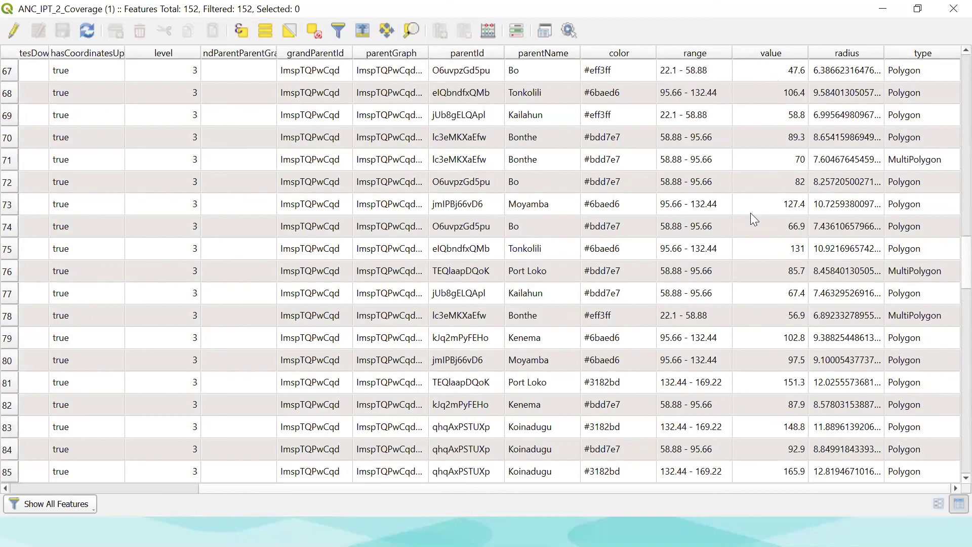
{"action": "scroll", "coordinate": [750, 224], "scroll_direction": "down", "scroll_amount": 6}
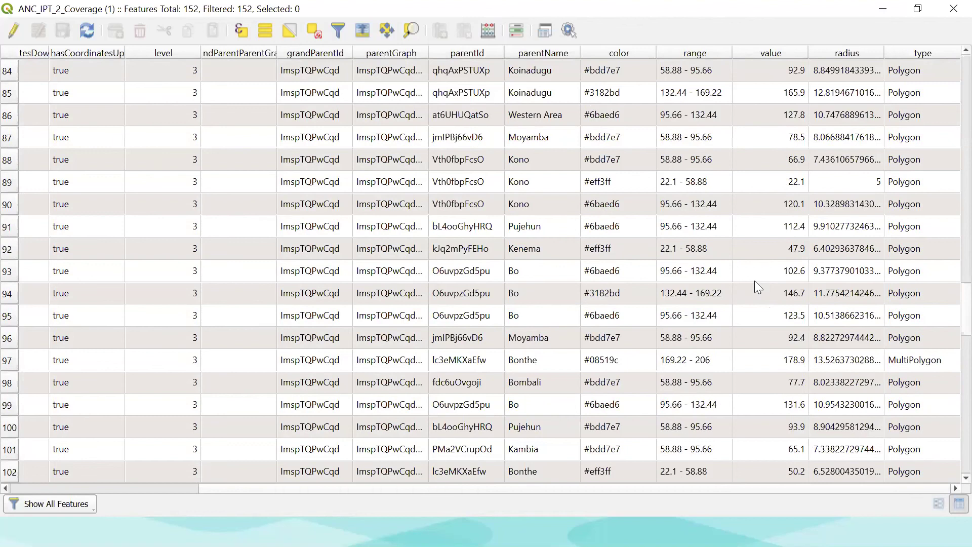
{"action": "scroll", "coordinate": [754, 281], "scroll_direction": "up", "scroll_amount": 20}
{"action": "left_click", "coordinate": [951, 11]}
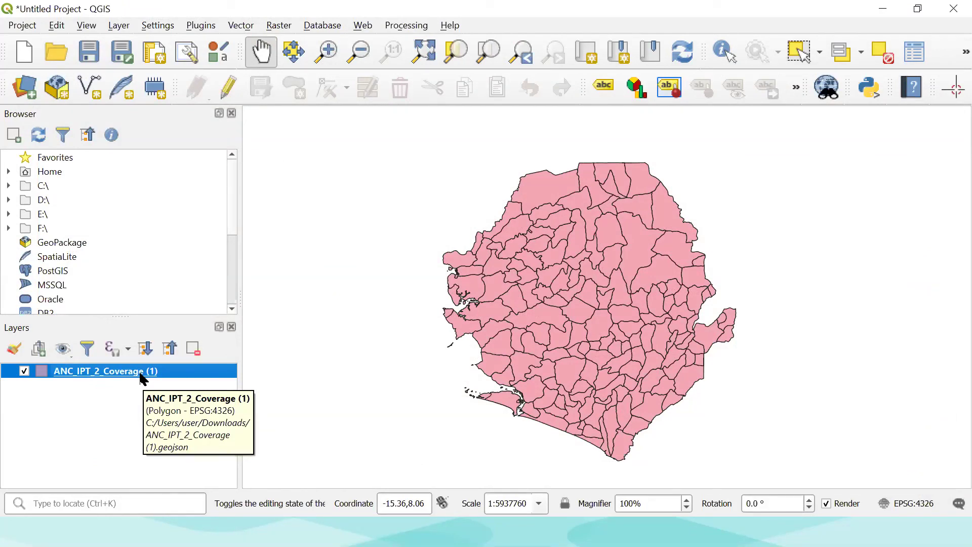
Open the coverage layer's symbology properties and switch the renderer to Graduated.
{"action": "right_click", "coordinate": [143, 379]}
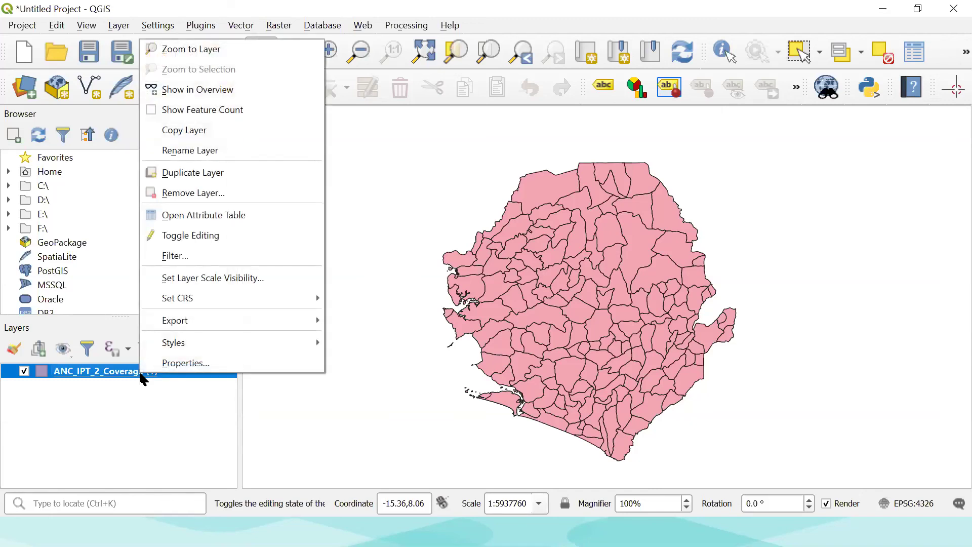
{"action": "left_click", "coordinate": [167, 366]}
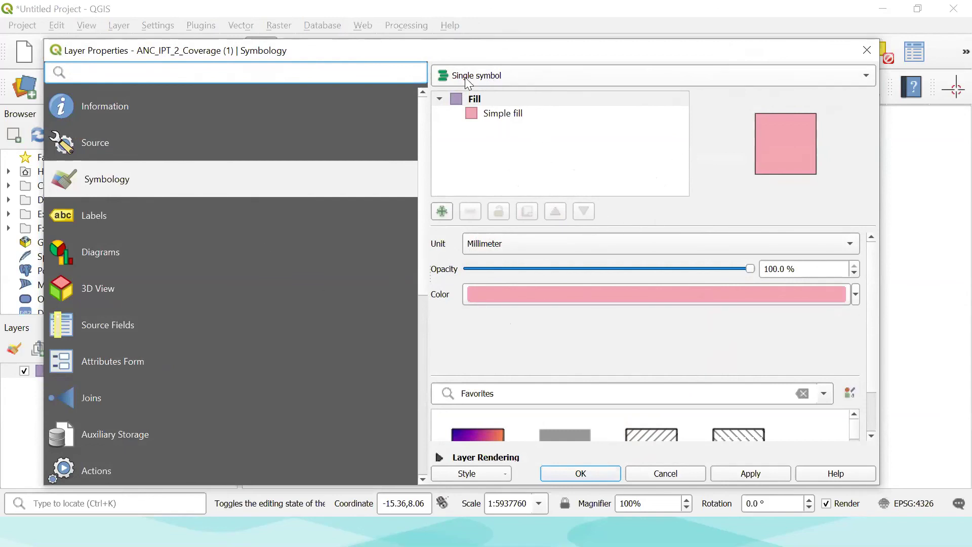
{"action": "left_click", "coordinate": [643, 76]}
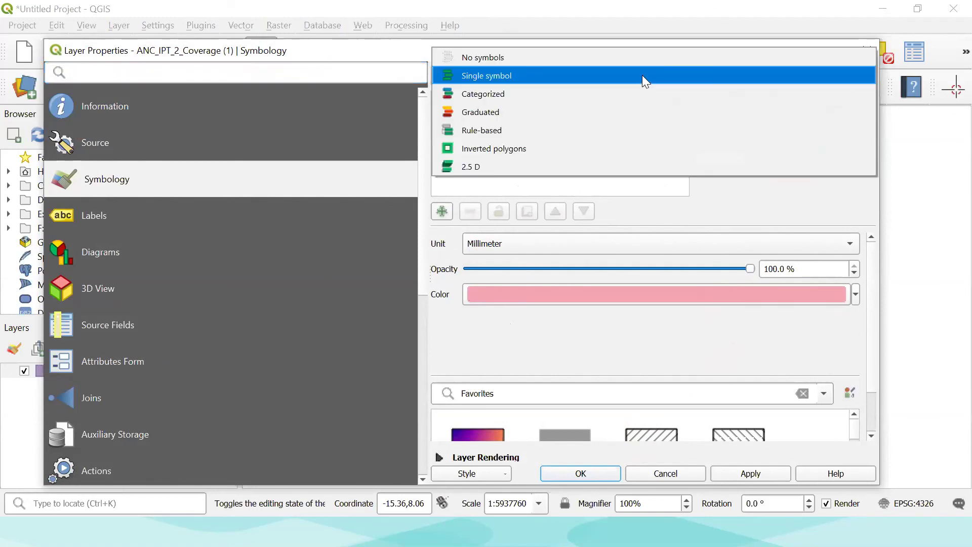
{"action": "left_click", "coordinate": [482, 112]}
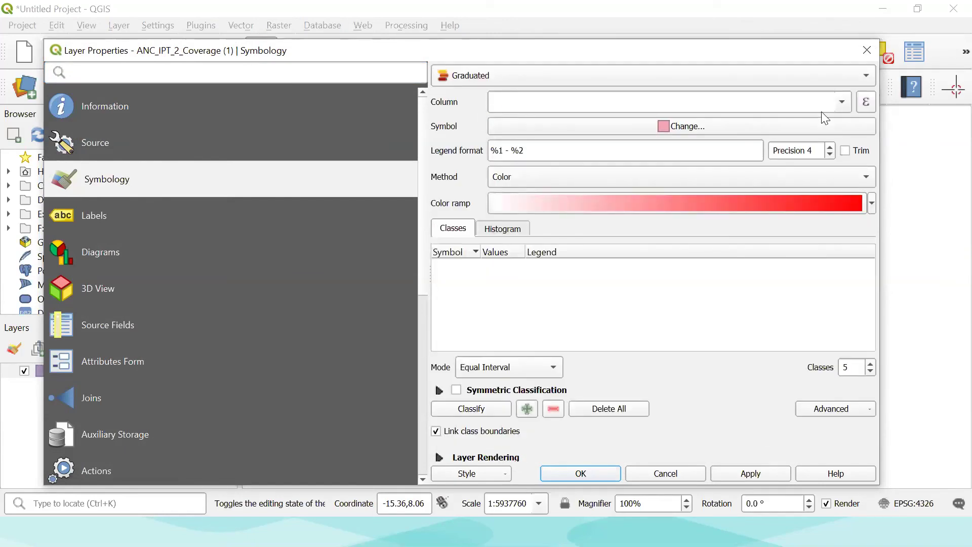
Classify by the value column, keeping the default red colour ramp.
{"action": "left_click", "coordinate": [844, 103]}
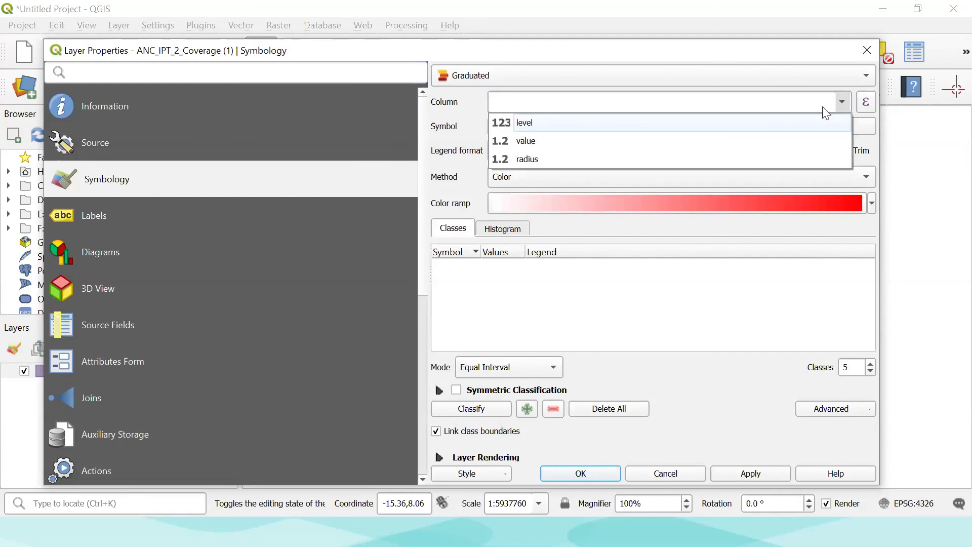
{"action": "left_click", "coordinate": [530, 141]}
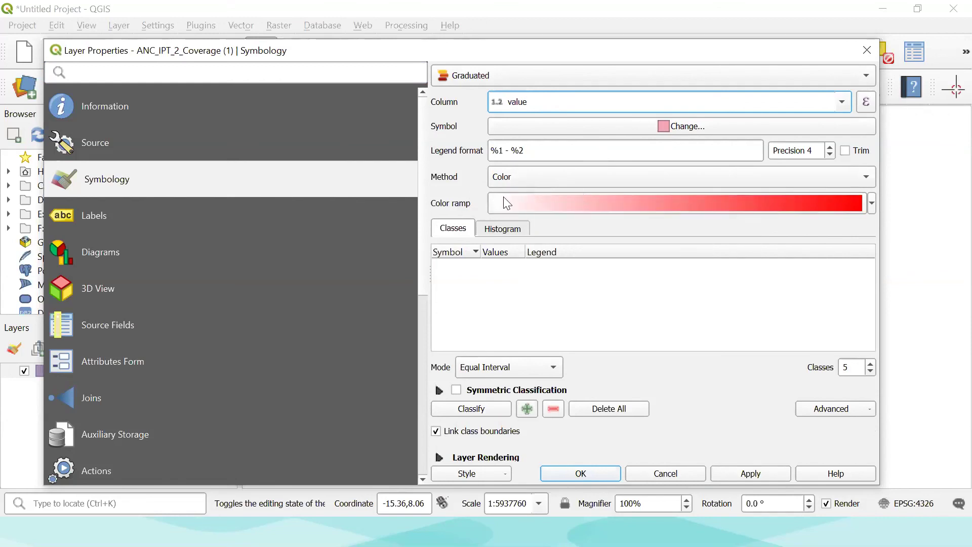
{"action": "left_click", "coordinate": [873, 205]}
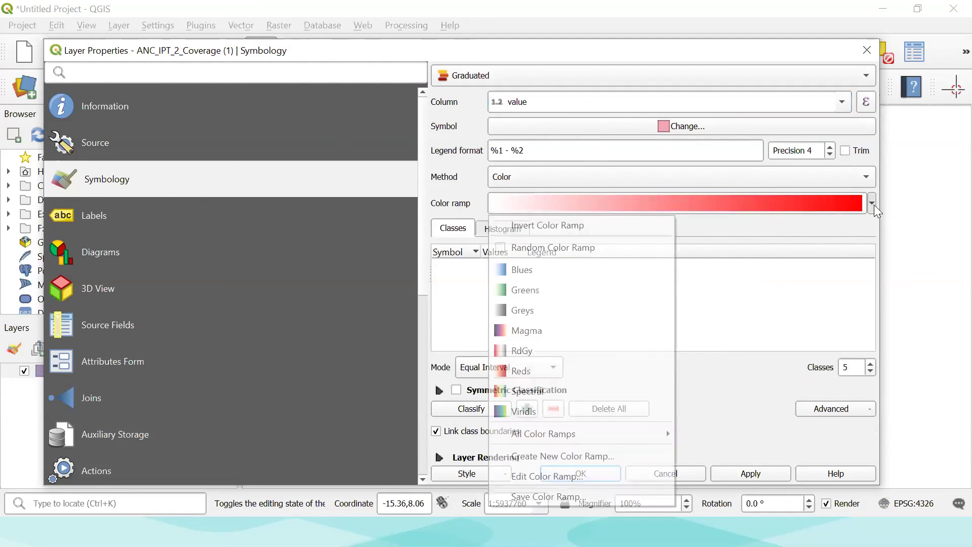
{"action": "left_click", "coordinate": [874, 204]}
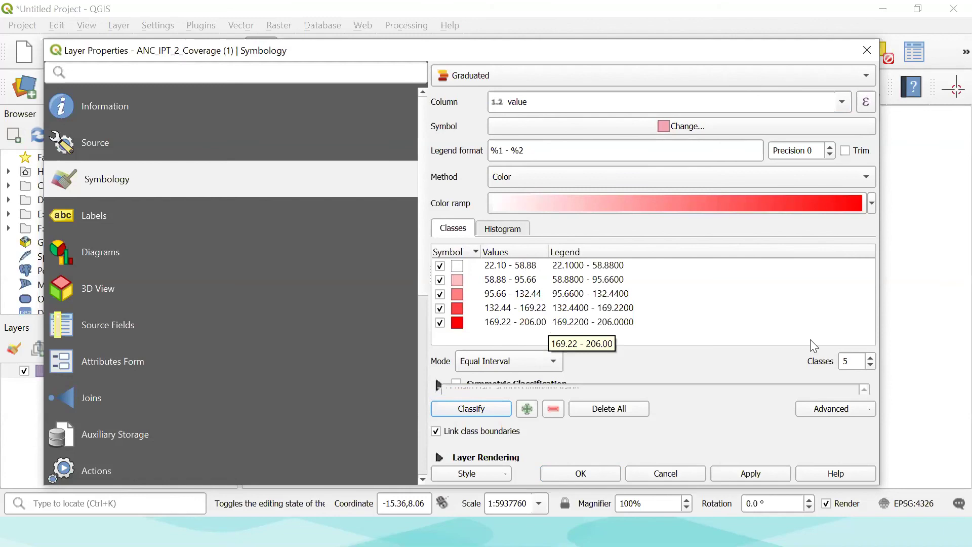
Apply the graduated styling, then zoom and pan to inspect the five red district shades.
{"action": "left_click", "coordinate": [580, 473]}
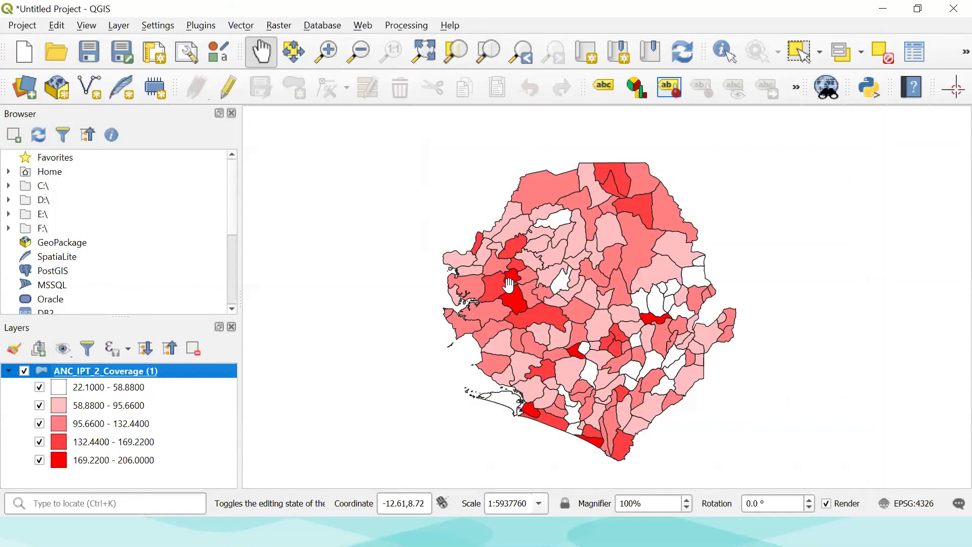
{"action": "scroll", "coordinate": [509, 285], "scroll_direction": "up", "scroll_amount": 4}
{"action": "scroll", "coordinate": [509, 285], "scroll_direction": "up", "scroll_amount": 2}
{"action": "scroll", "coordinate": [509, 285], "scroll_direction": "down", "scroll_amount": 4}
{"action": "scroll", "coordinate": [508, 285], "scroll_direction": "up", "scroll_amount": 4}
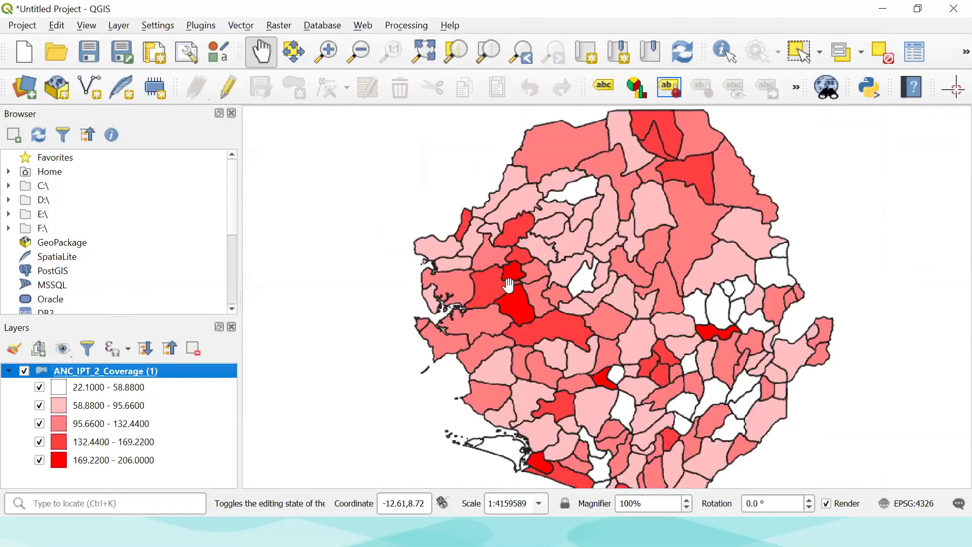
{"action": "scroll", "coordinate": [509, 285], "scroll_direction": "up", "scroll_amount": 2}
{"action": "scroll", "coordinate": [508, 285], "scroll_direction": "down", "scroll_amount": 3}
{"action": "scroll", "coordinate": [508, 286], "scroll_direction": "up", "scroll_amount": 2}
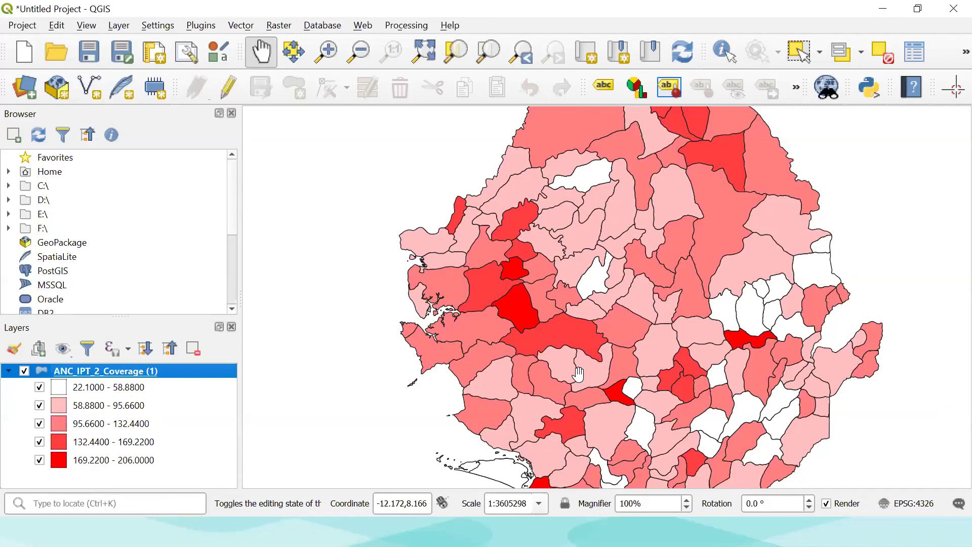
{"action": "scroll", "coordinate": [578, 373], "scroll_direction": "down", "scroll_amount": 2}
{"action": "scroll", "coordinate": [562, 358], "scroll_direction": "up", "scroll_amount": 1}
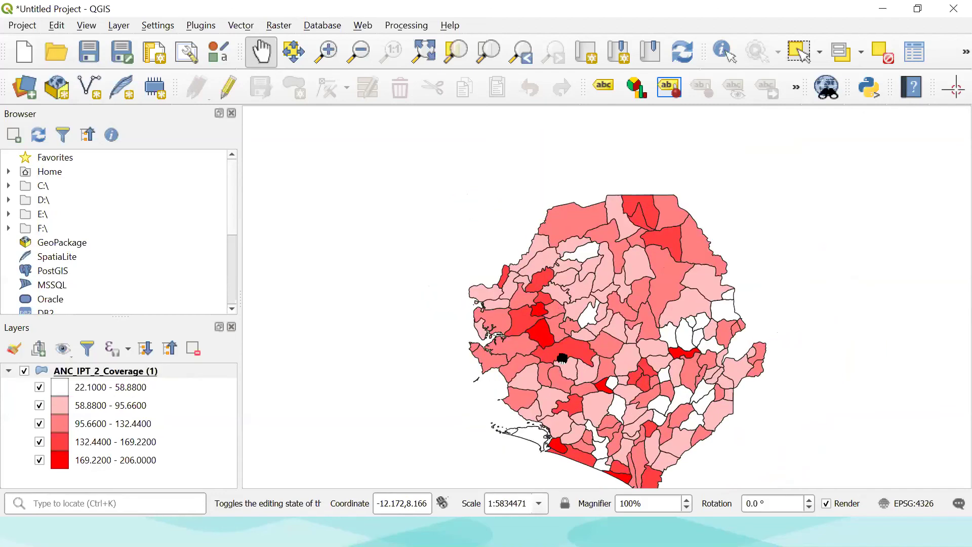
{"action": "left_click_drag", "start_coordinate": [562, 358], "coordinate": [527, 313]}
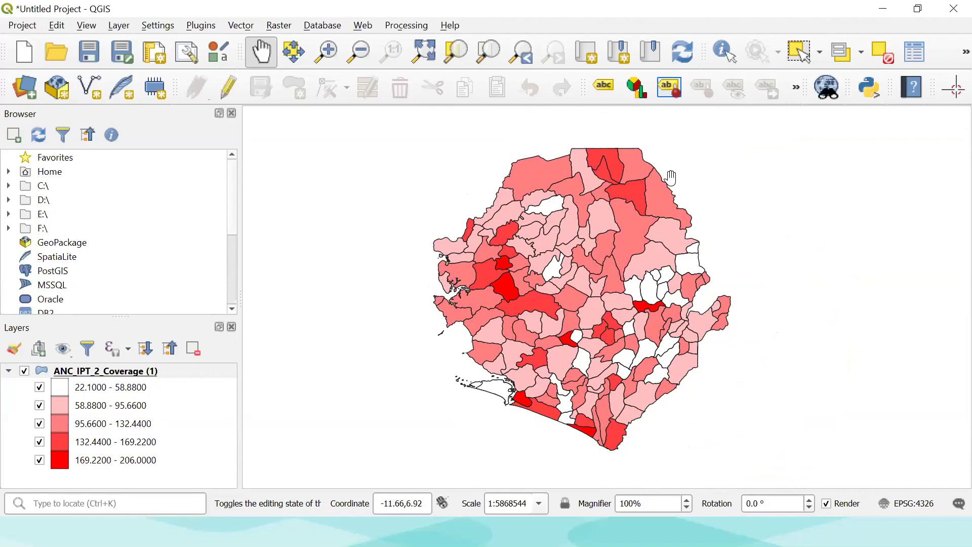
{"action": "scroll", "coordinate": [549, 278], "scroll_direction": "up", "scroll_amount": 1}
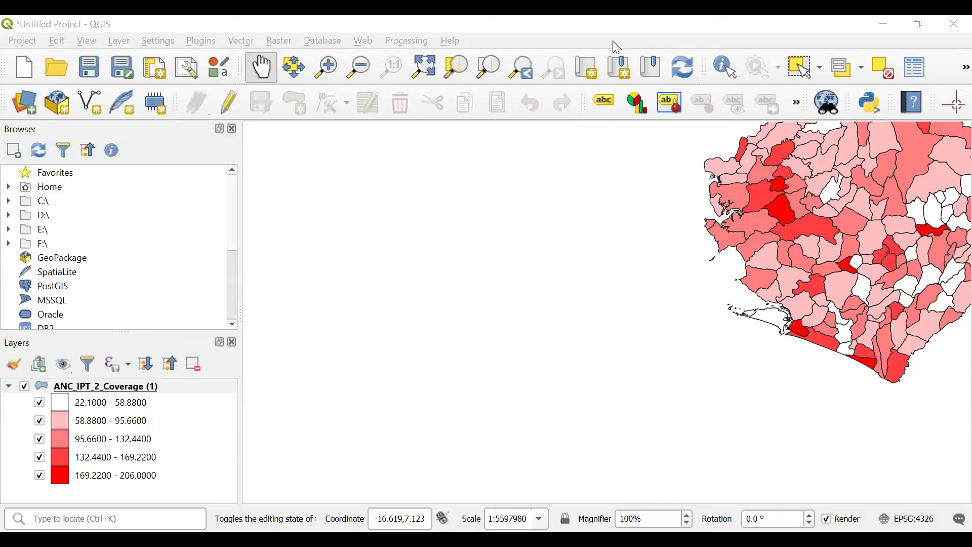
Reopen the ANC_IPT_2_Coverage layer properties, view its Source page, then return to Symbology.
{"action": "right_click", "coordinate": [121, 395]}
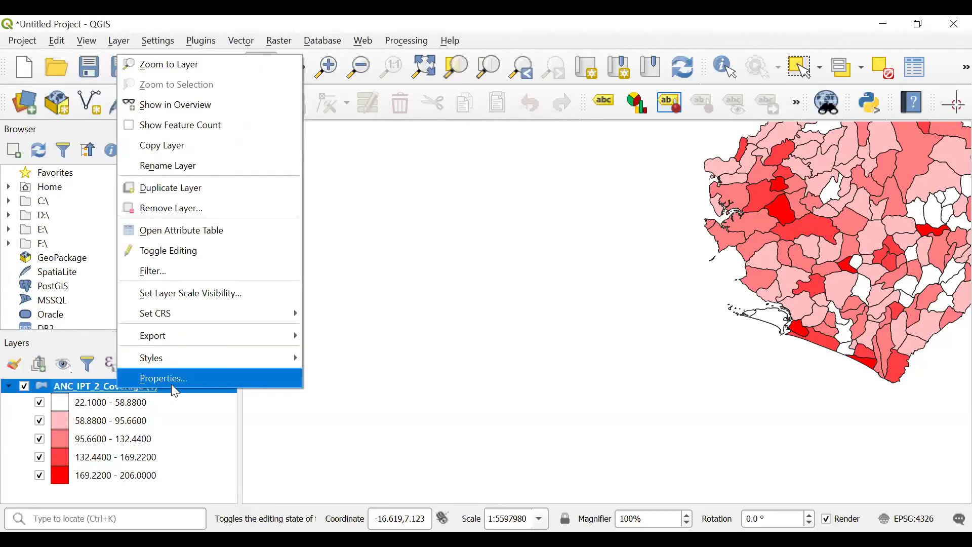
{"action": "left_click", "coordinate": [172, 384]}
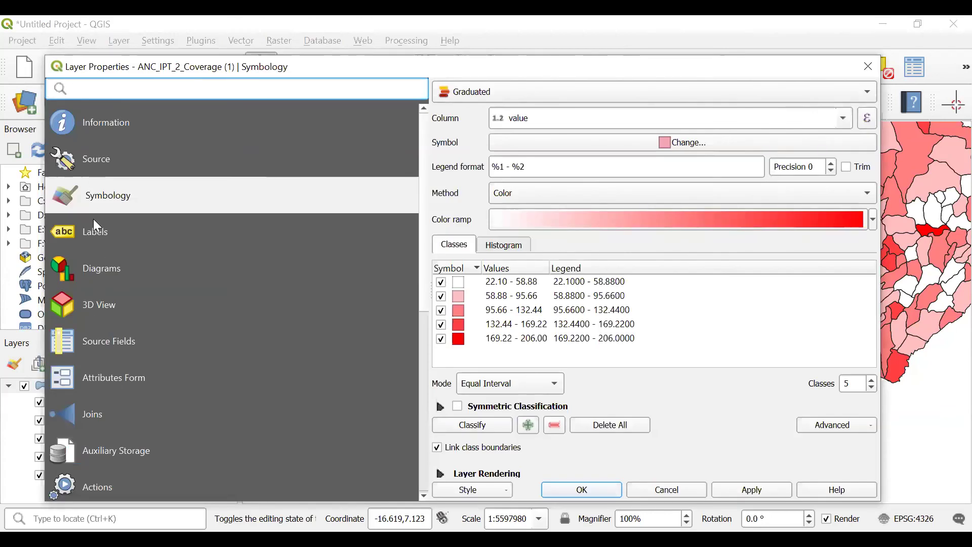
{"action": "left_click", "coordinate": [99, 161]}
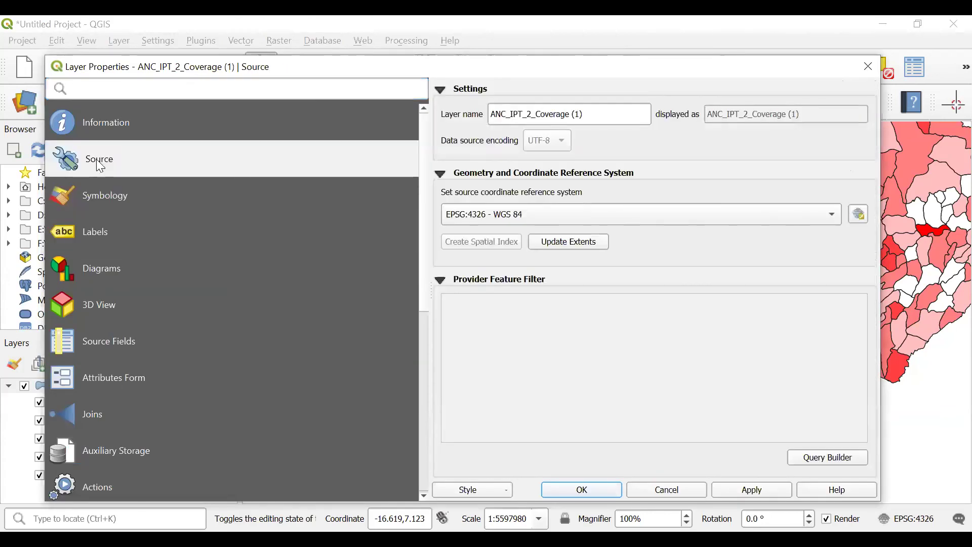
{"action": "left_click", "coordinate": [107, 207]}
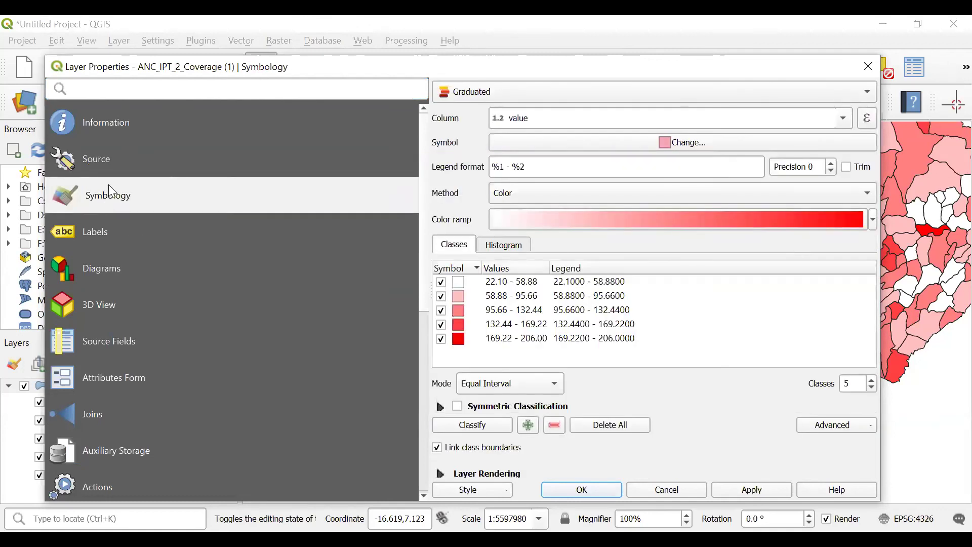
Keep the Graduated renderer with value as the classification column.
{"action": "left_click", "coordinate": [865, 92]}
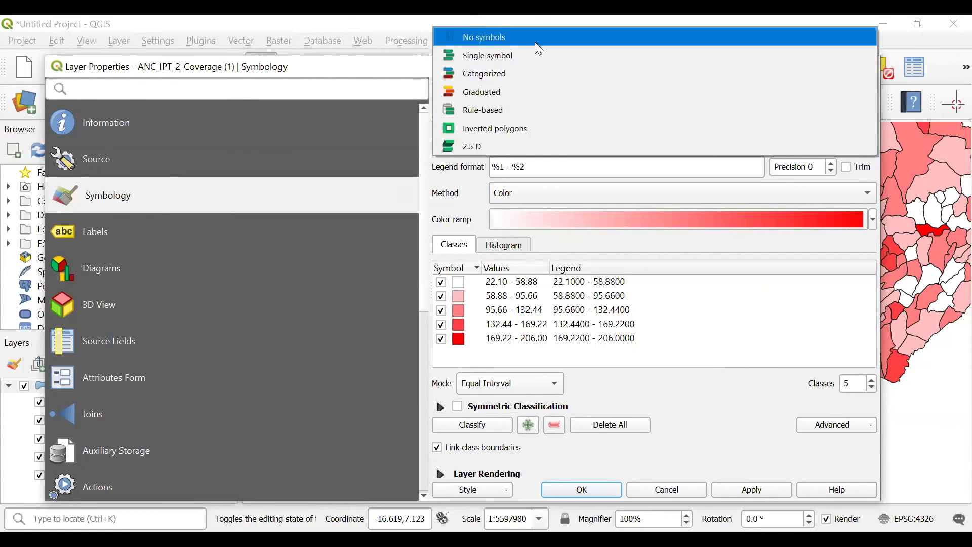
{"action": "key", "text": "Down"}
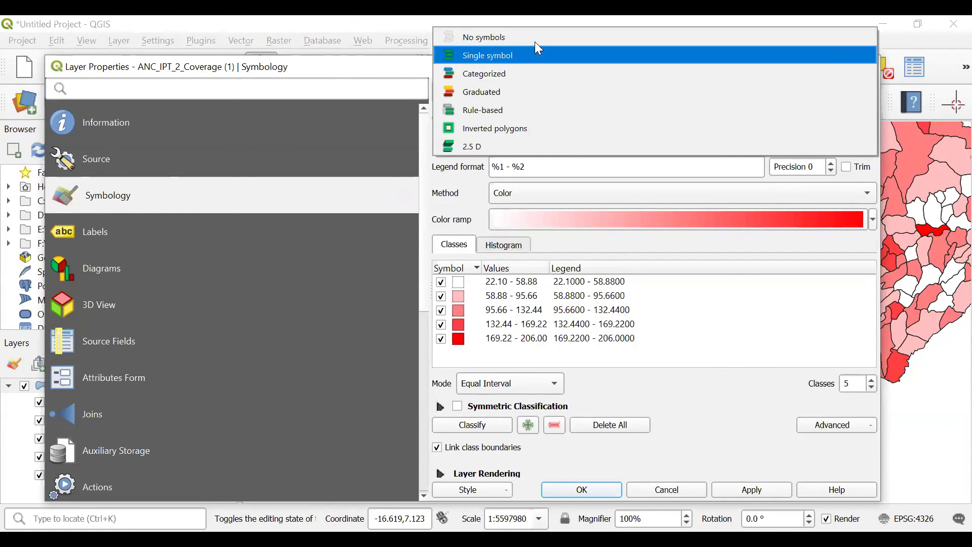
{"action": "left_click", "coordinate": [533, 93]}
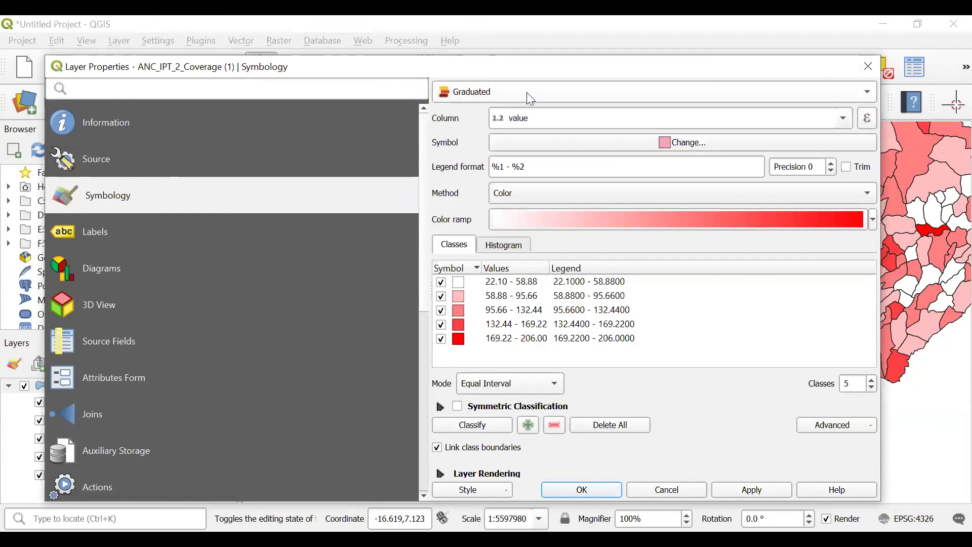
{"action": "left_click", "coordinate": [840, 121]}
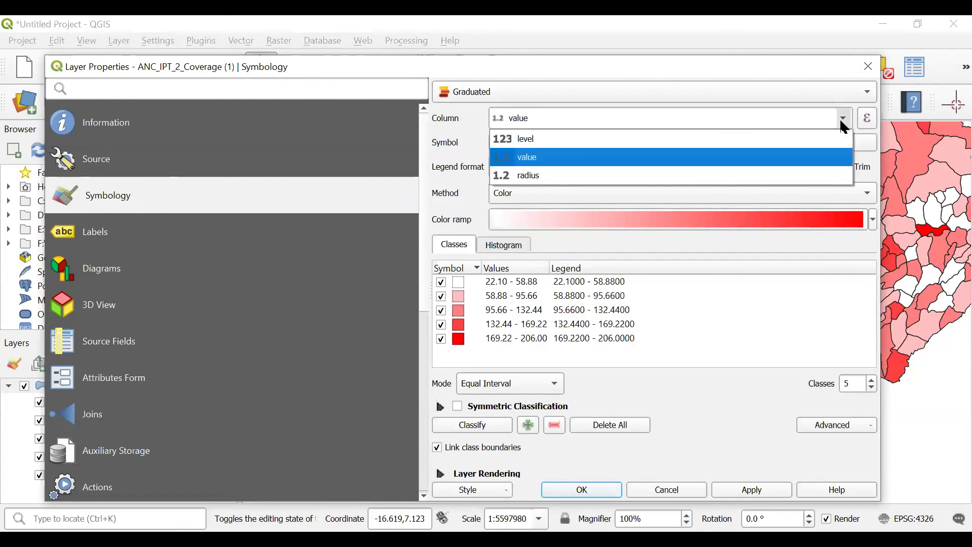
{"action": "left_click", "coordinate": [533, 157]}
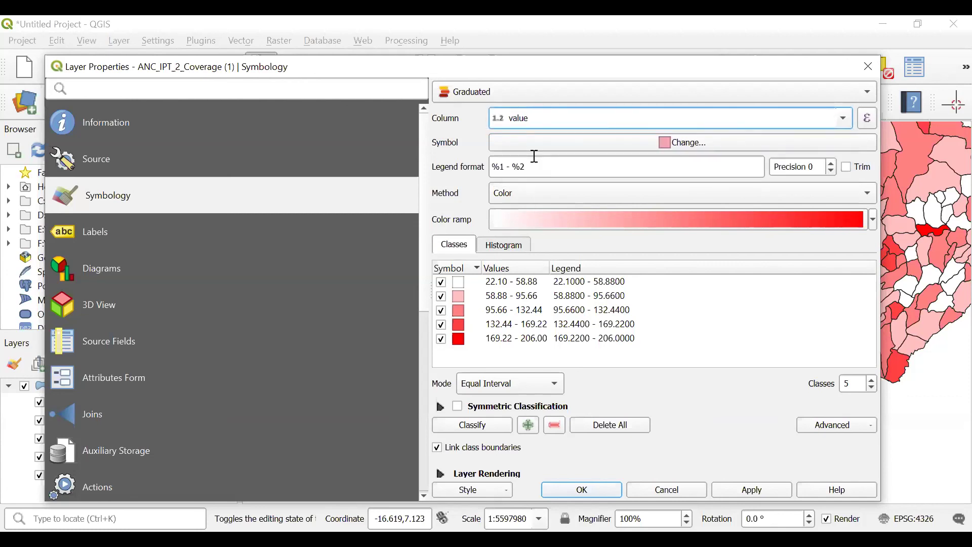
Apply the Blues ramp to the five Equal Interval classes and confirm with OK.
{"action": "left_click", "coordinate": [873, 219]}
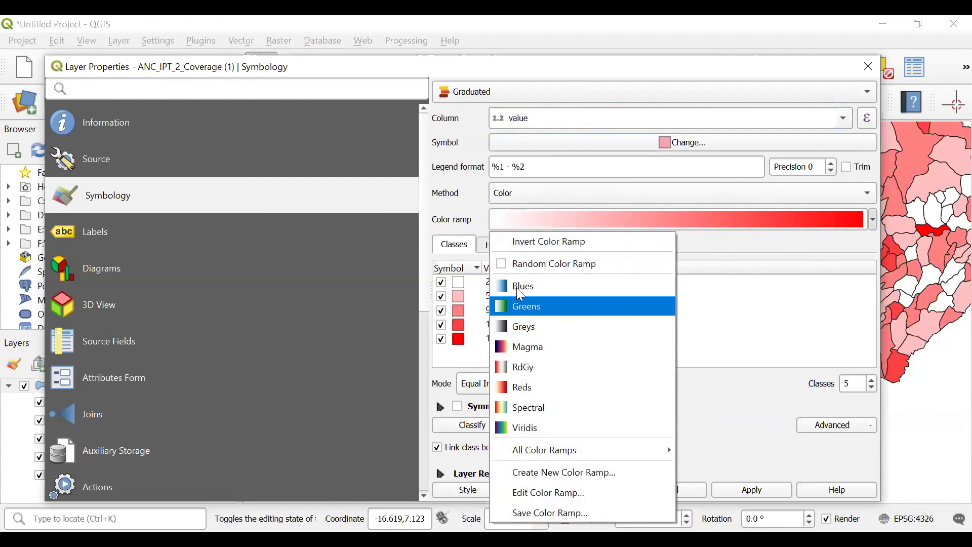
{"action": "left_click", "coordinate": [522, 289]}
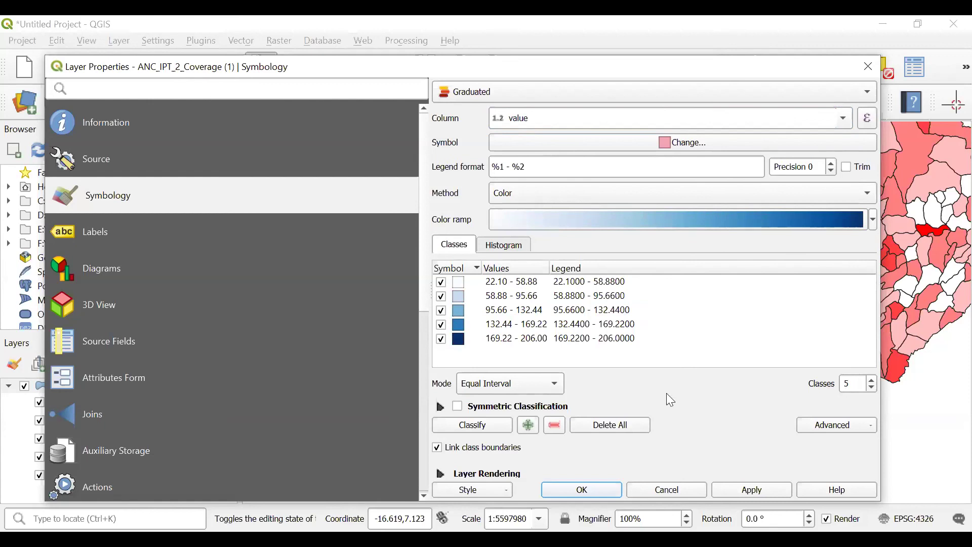
{"action": "left_click", "coordinate": [463, 430]}
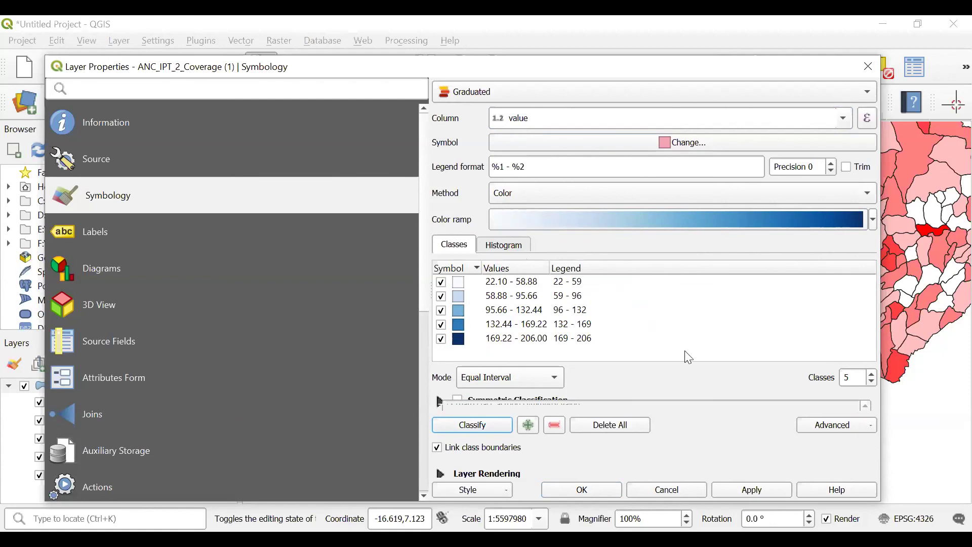
{"action": "left_click", "coordinate": [558, 389]}
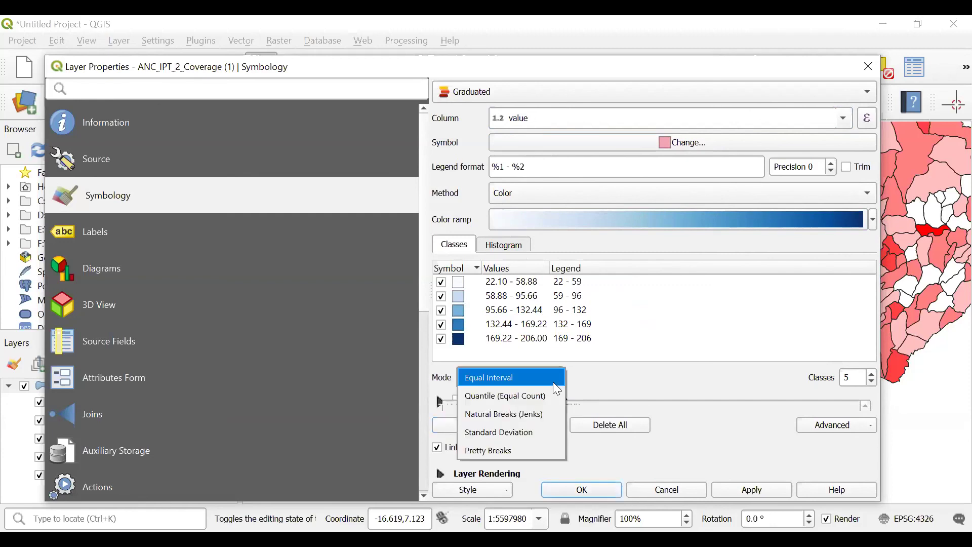
{"action": "key", "text": "Down"}
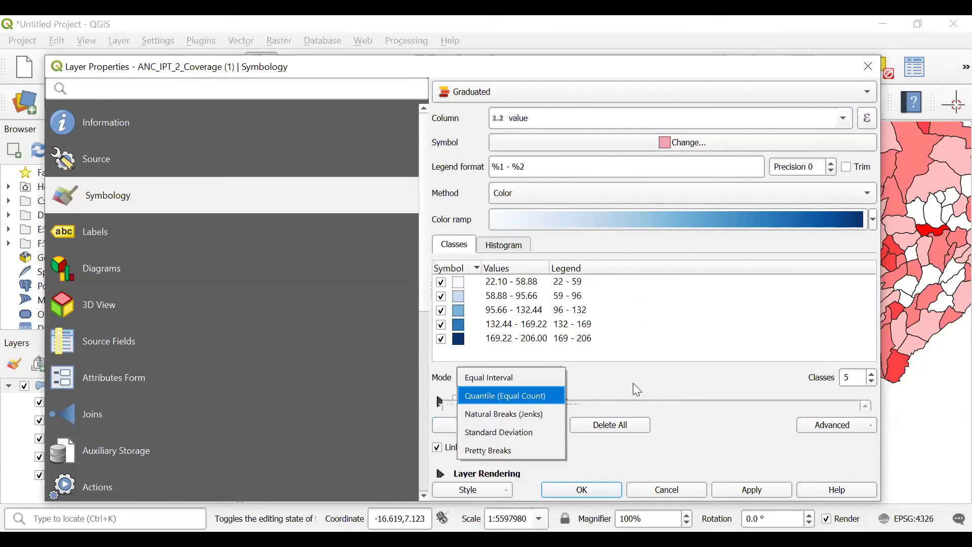
{"action": "left_click", "coordinate": [519, 378]}
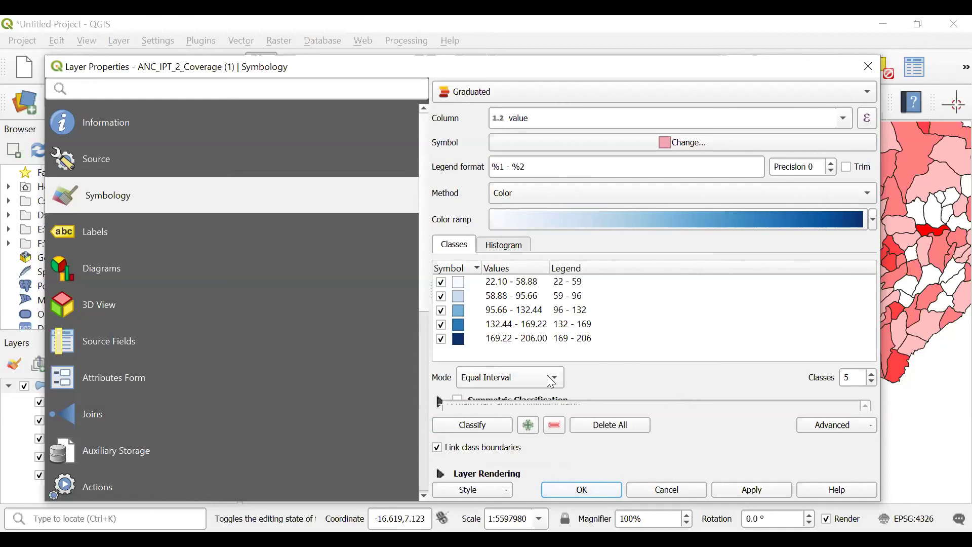
{"action": "left_click", "coordinate": [582, 490]}
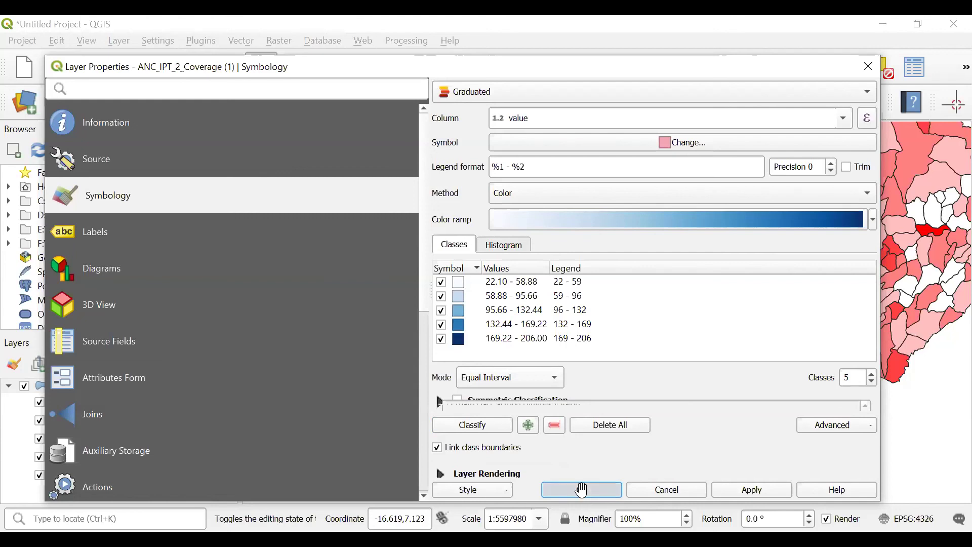